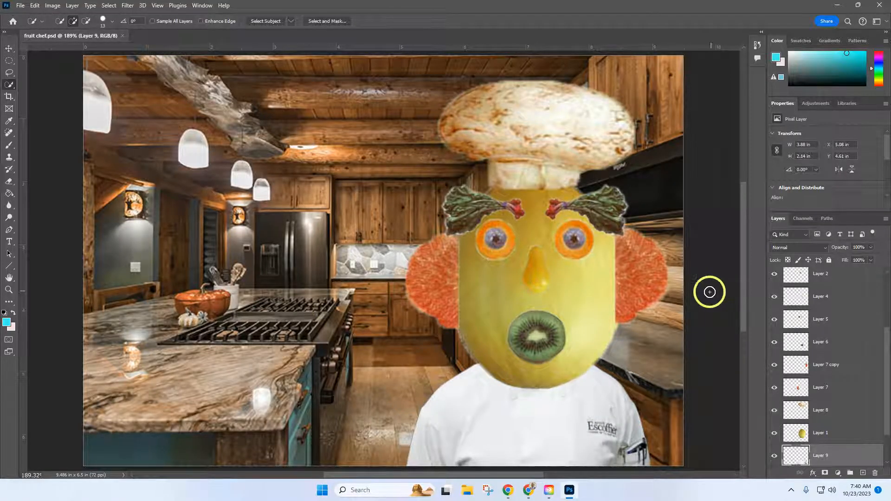
- Switch to Chrome and download fruit face.jpg from the Fruit image link in the Fruit Face - Tutorial assignment
left_click(529, 489)
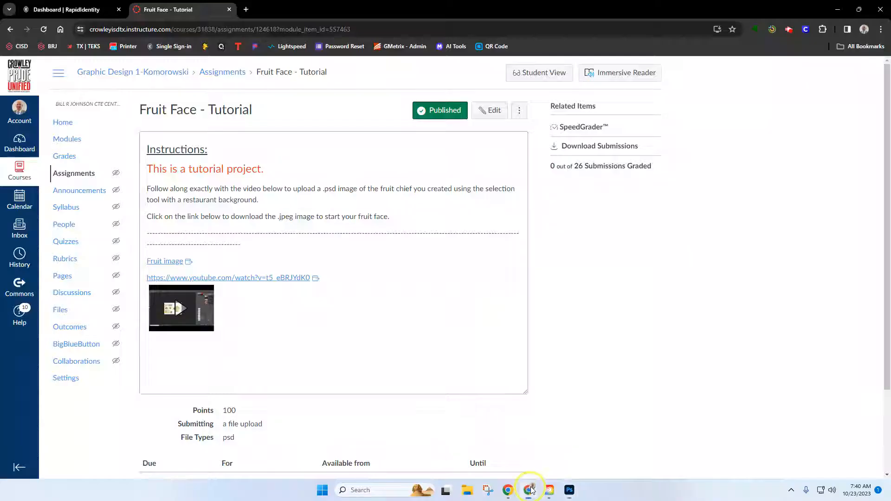
left_click(181, 262)
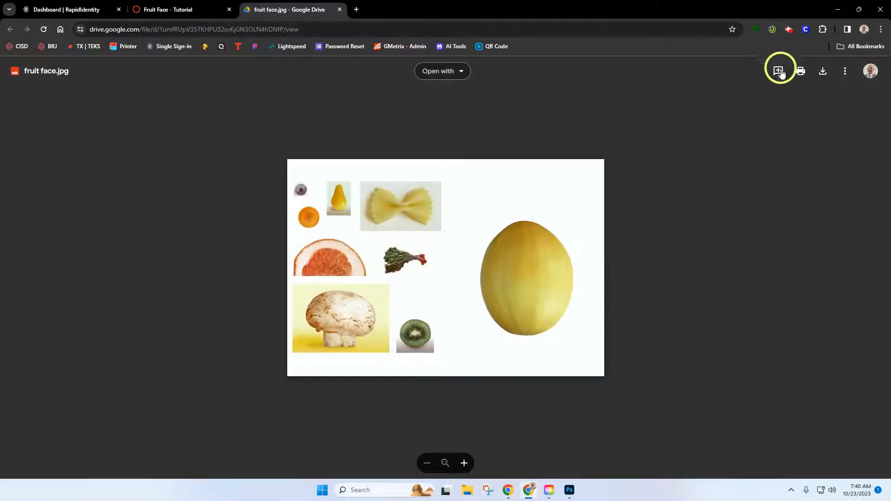
left_click(823, 71)
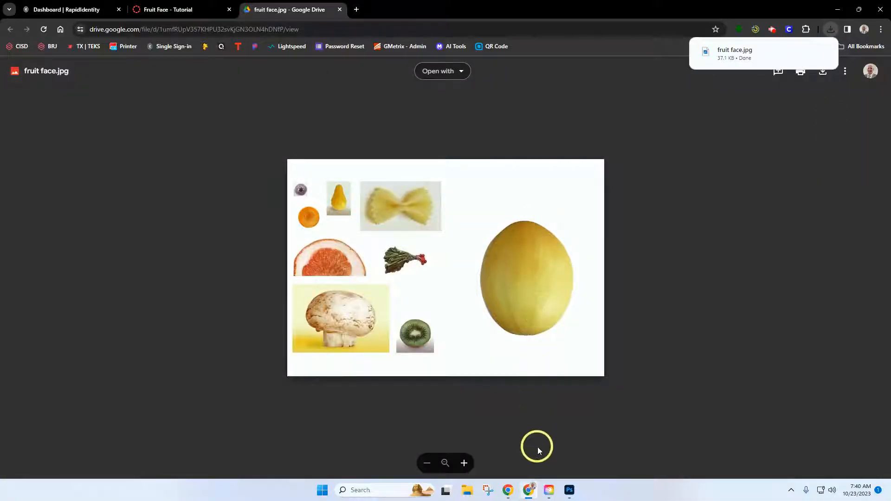
- Switch to Photoshop and open fruit face.jpg from Downloads, comparing it with the finished fruit chef.psd
left_click(569, 489)
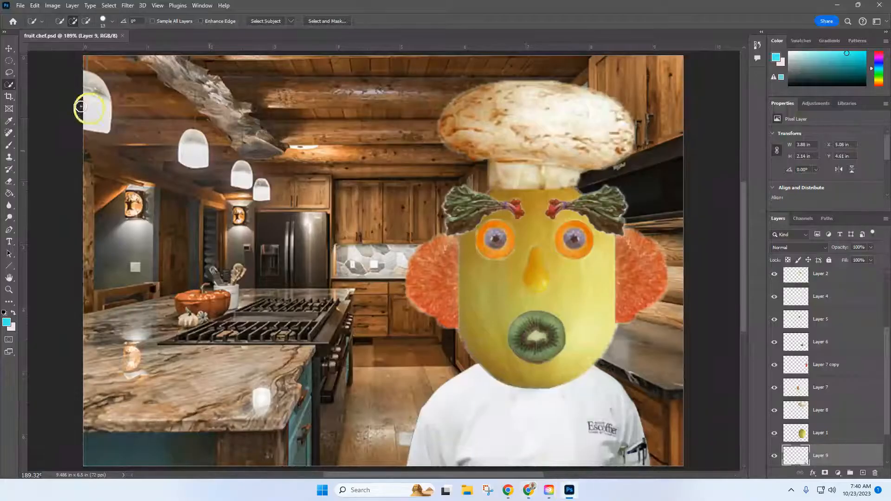
left_click(21, 6)
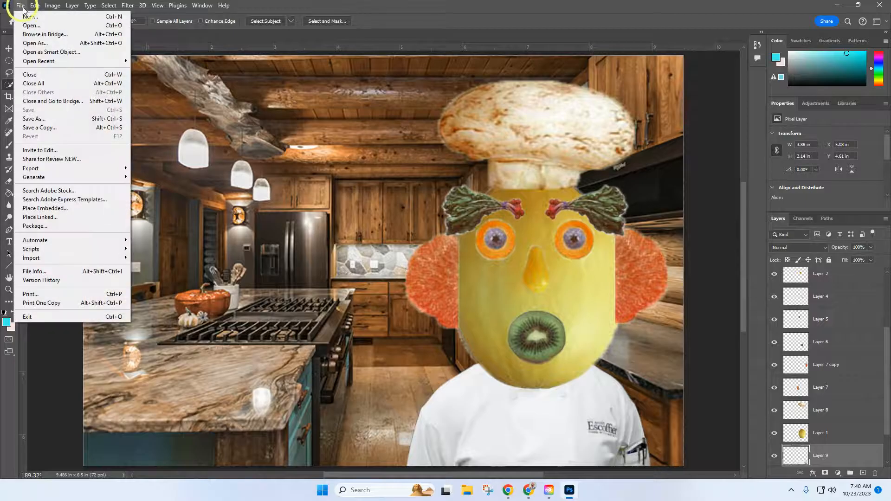
left_click(29, 26)
left_click(108, 98)
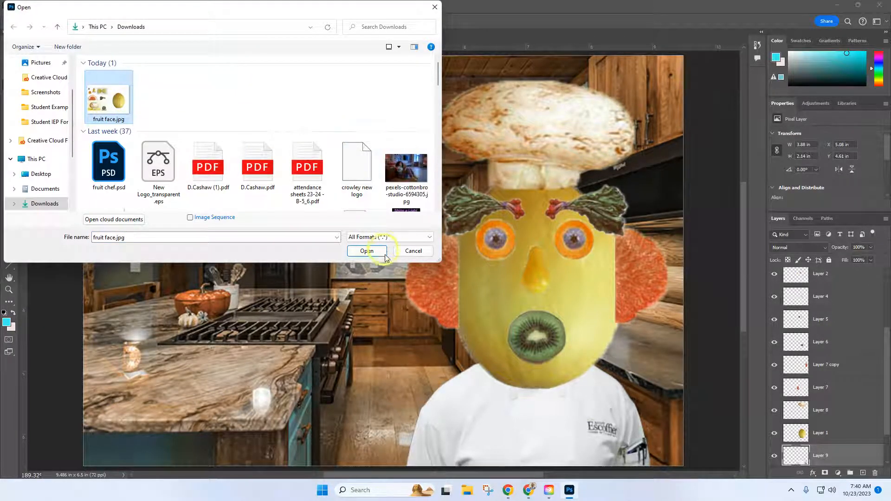
left_click(371, 254)
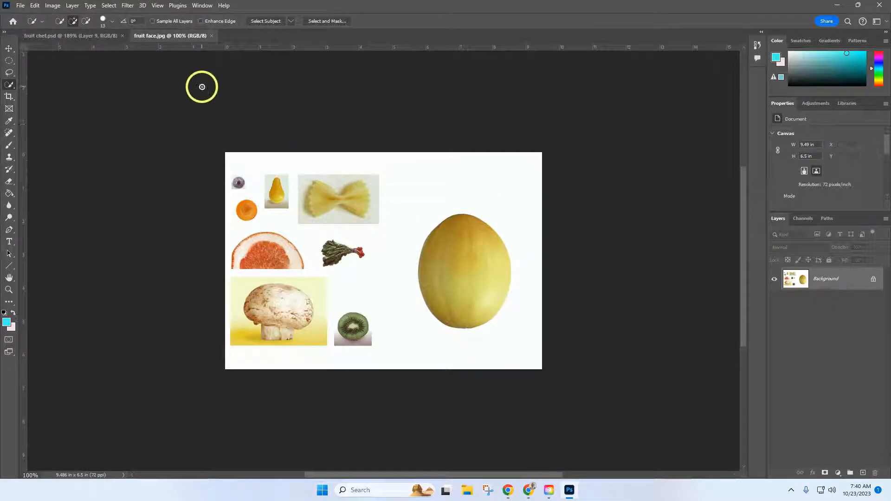
left_click(71, 36)
left_click(159, 36)
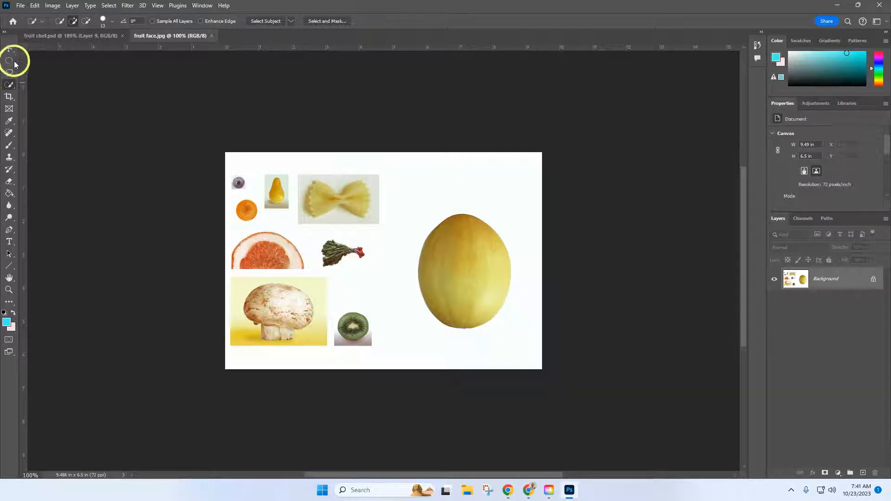
- Select the melon with the Quick Selection tool and copy and paste it onto its own layer
right_click(9, 84)
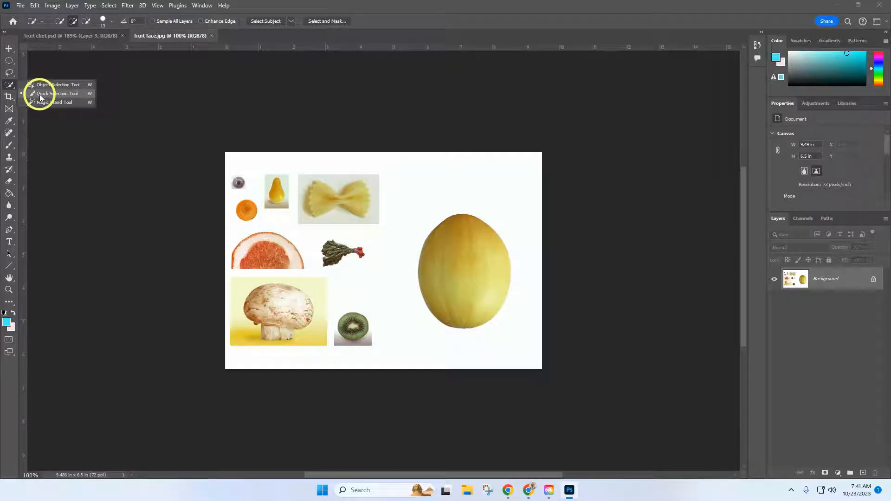
left_click(40, 94)
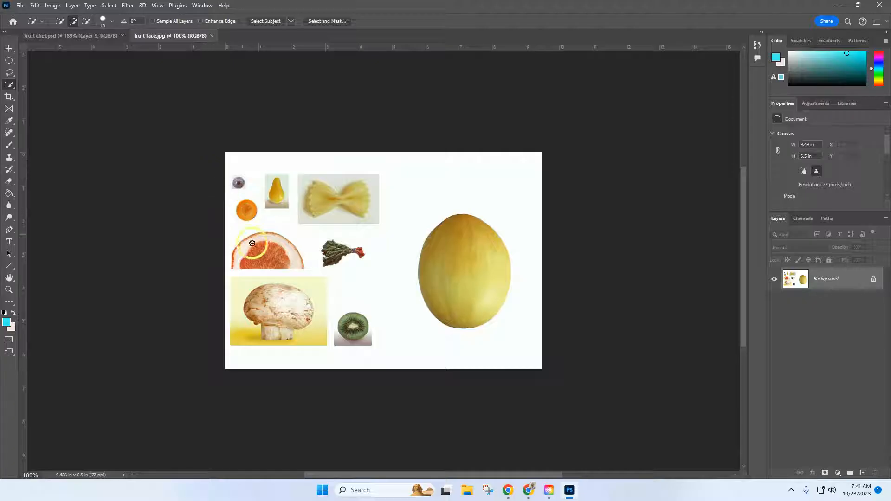
left_click(470, 267)
left_click(35, 6)
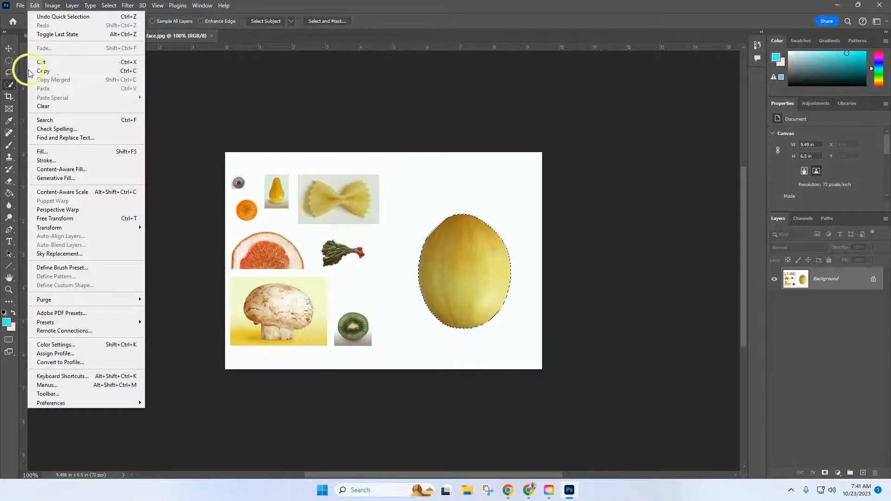
left_click(40, 70)
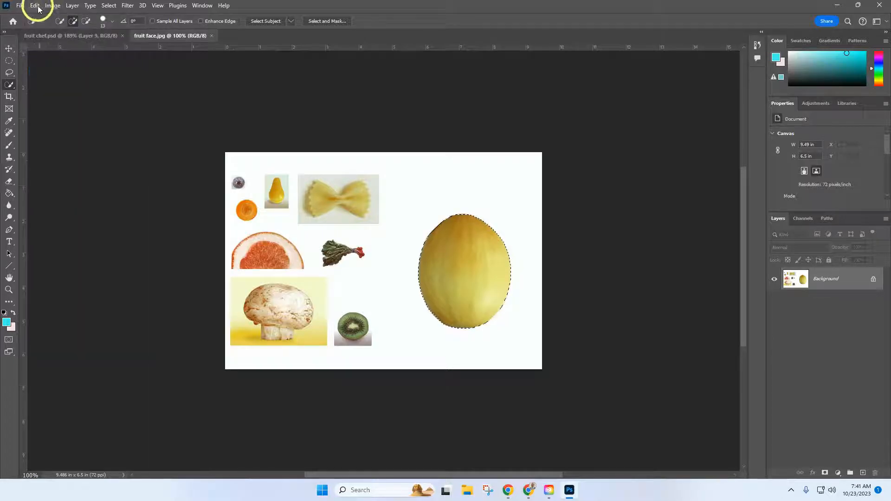
left_click(36, 6)
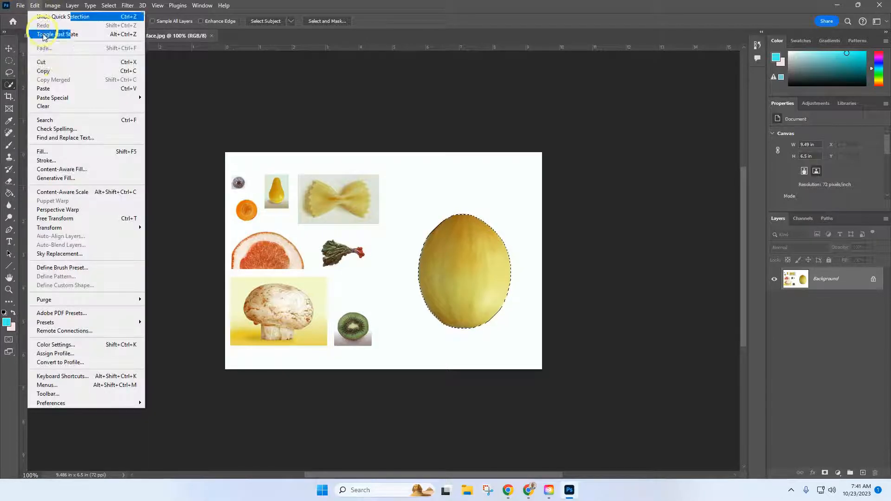
left_click(48, 89)
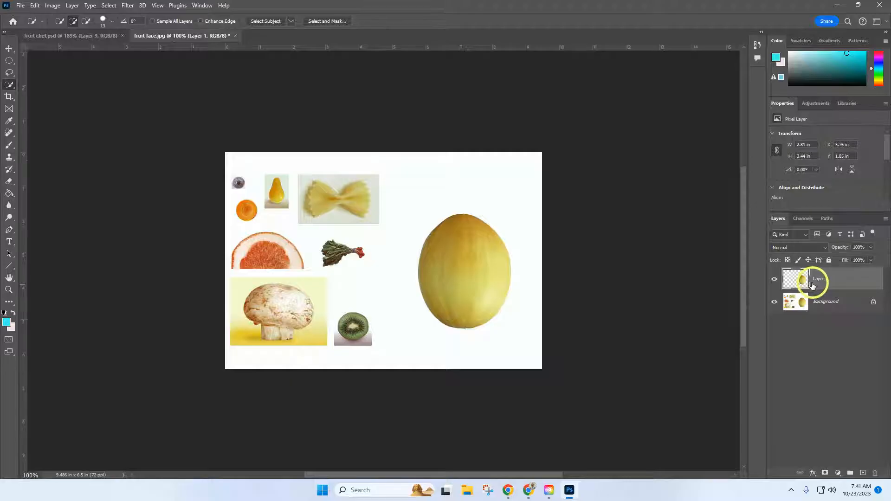
scroll(615, 164, "up", 1)
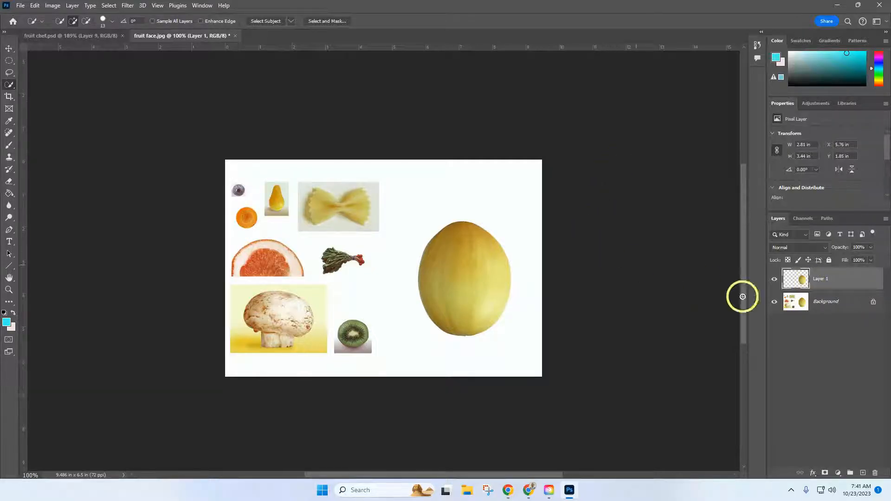
- Select the carrot slice on the Background layer with Quick Selection and copy and paste it onto a new layer
left_click(820, 305)
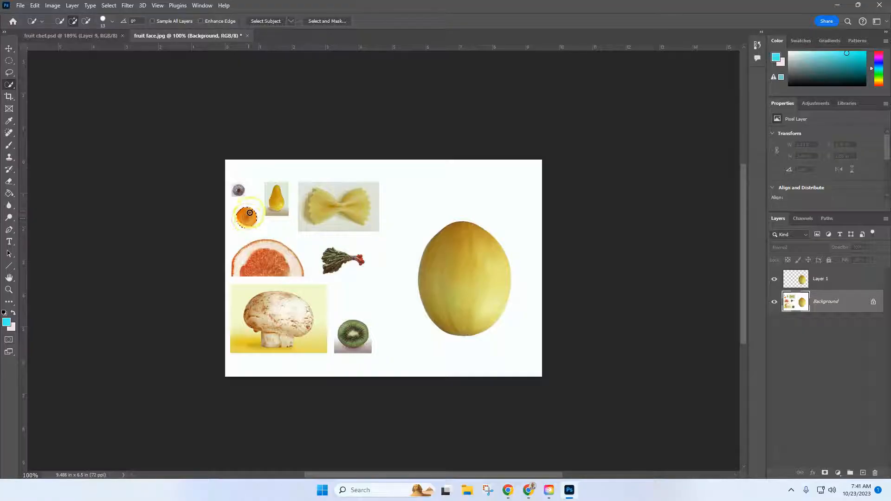
left_click(36, 7)
left_click(57, 72)
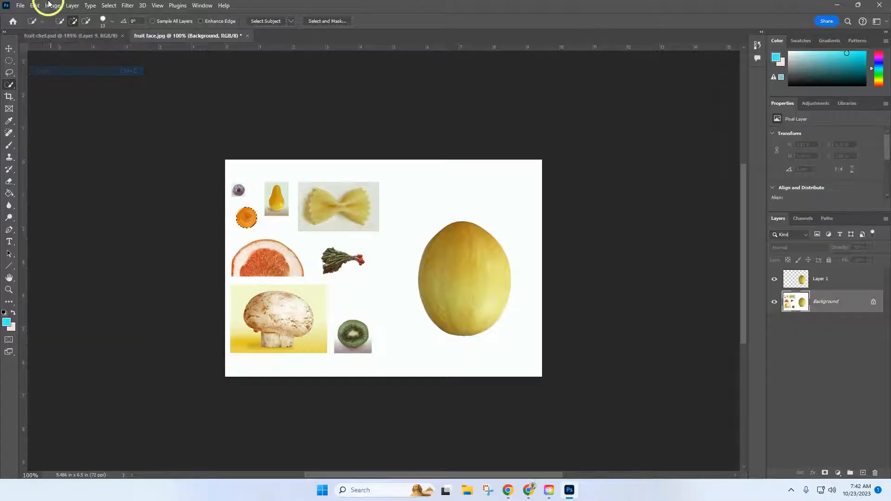
left_click(35, 6)
left_click(50, 93)
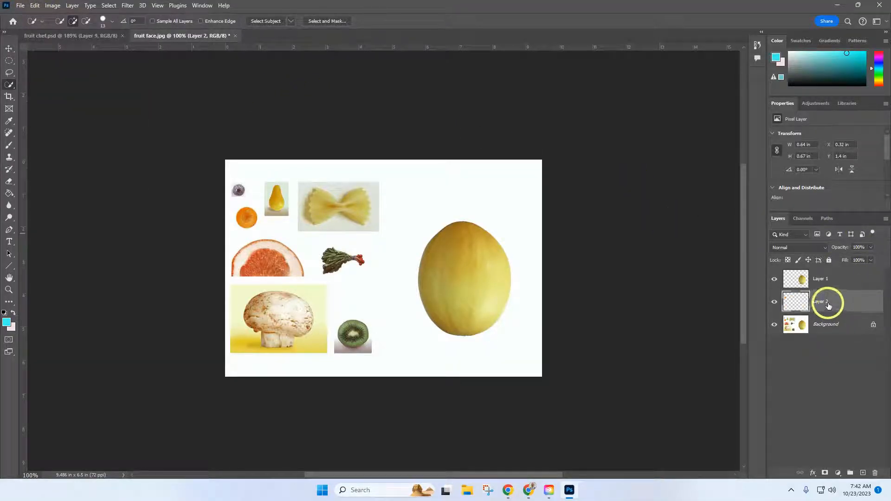
- Stack the carrot slice's layer above the melon's and move the slice onto the melon as the left eye
left_click_drag(828, 305, 824, 273)
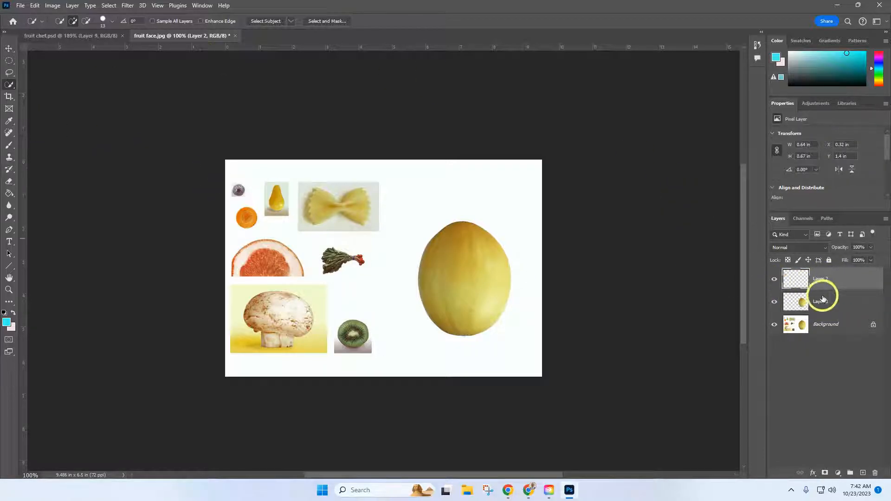
left_click_drag(815, 279, 815, 302)
left_click(8, 48)
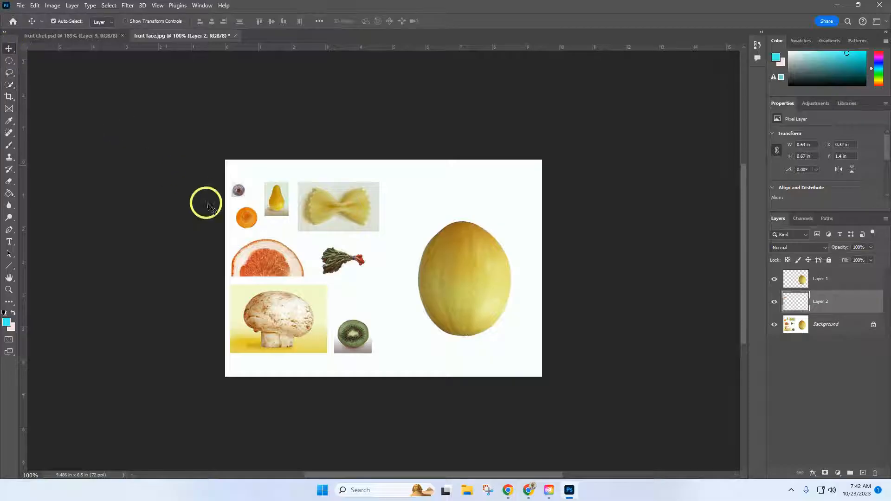
left_click_drag(253, 226, 430, 254)
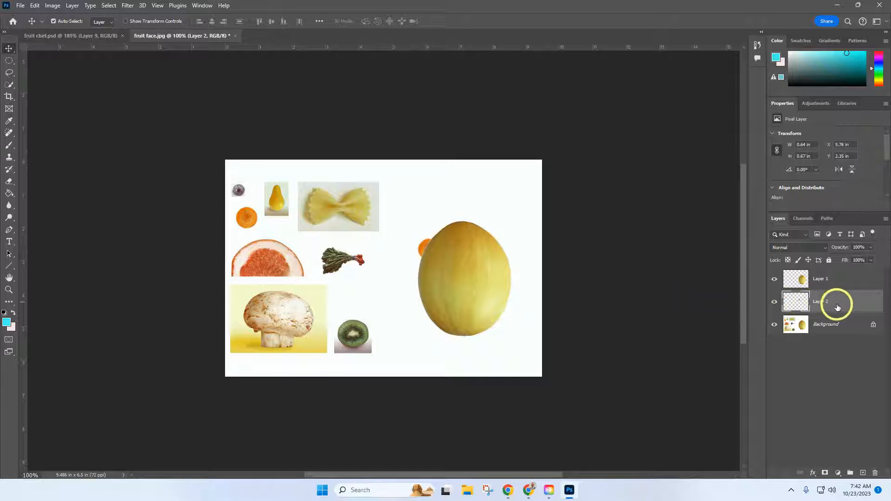
left_click_drag(835, 302, 835, 274)
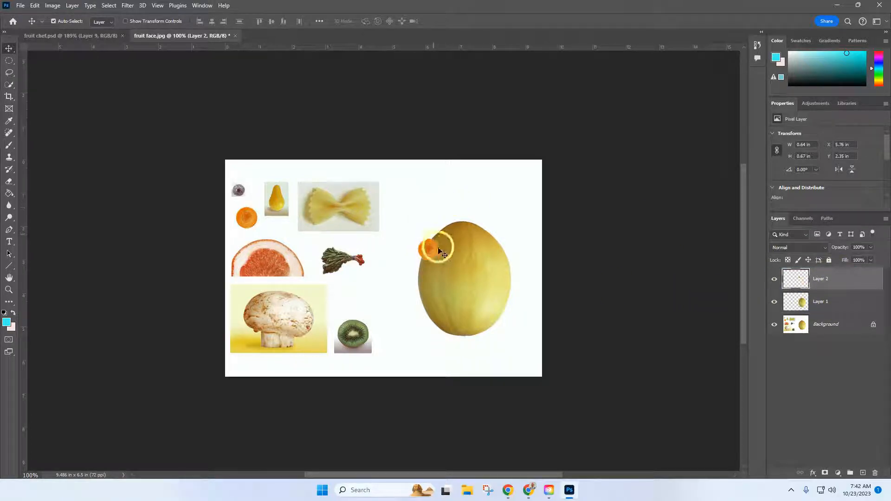
left_click_drag(430, 252, 450, 265)
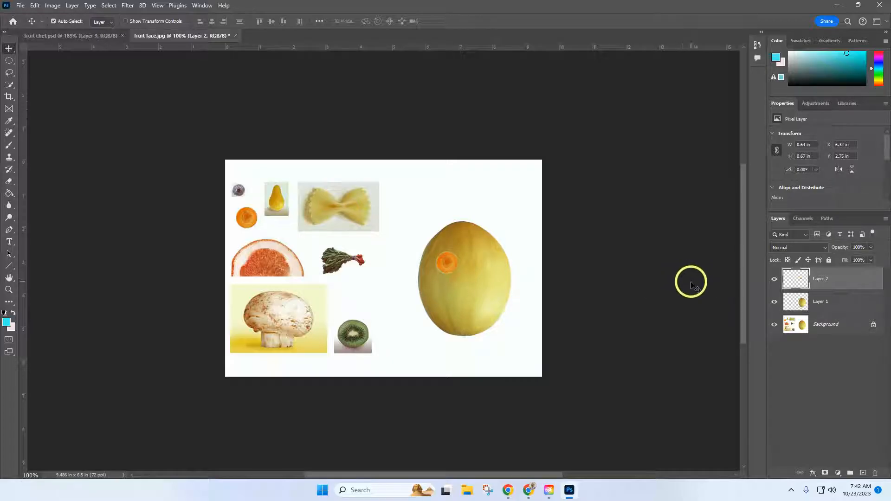
- Duplicate the carrot slice layer and move the copy across the melon as the right eye
right_click(830, 279)
left_click(768, 145)
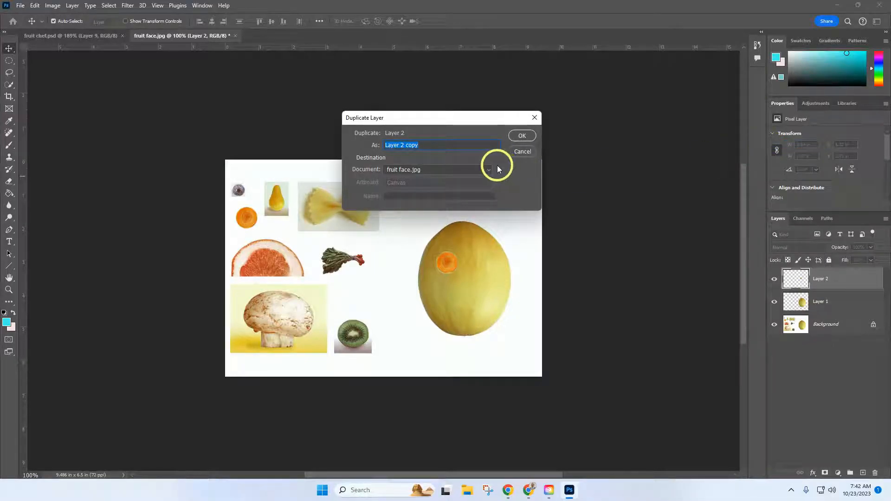
left_click(521, 138)
left_click(446, 264)
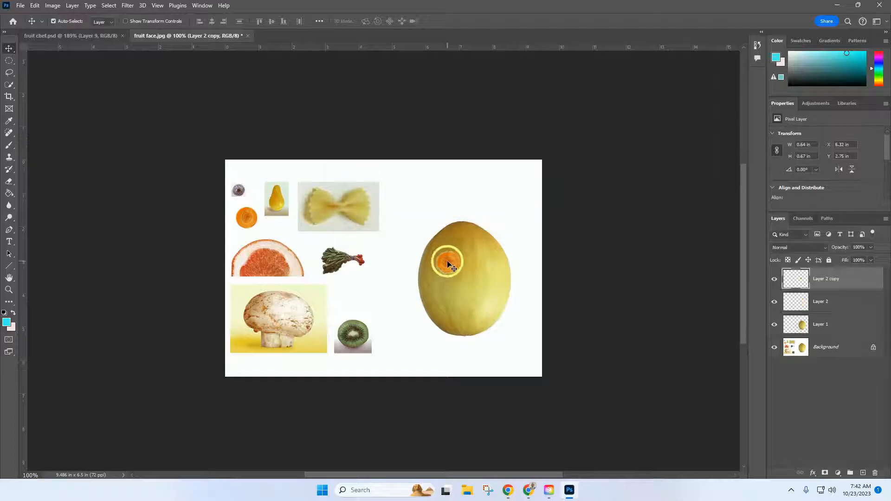
left_click_drag(475, 263, 483, 262)
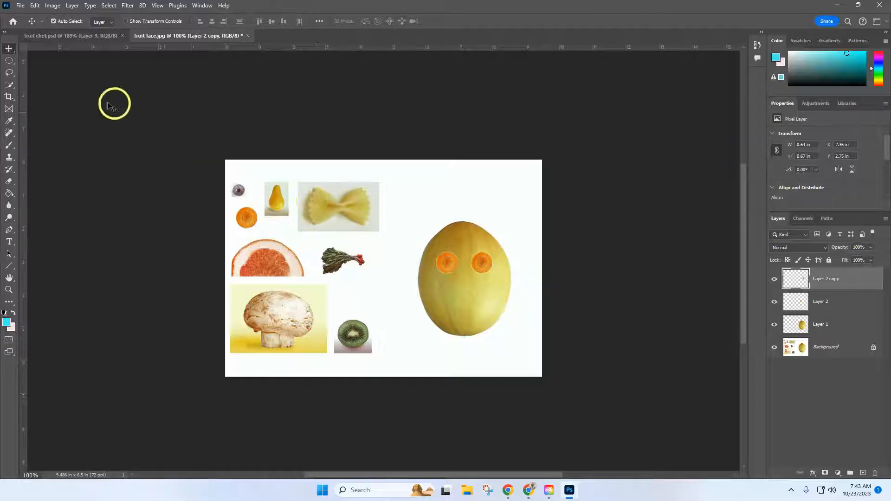
- Select the blueberry on the Background layer with Quick Selection and copy and paste it onto a new layer
left_click(814, 349)
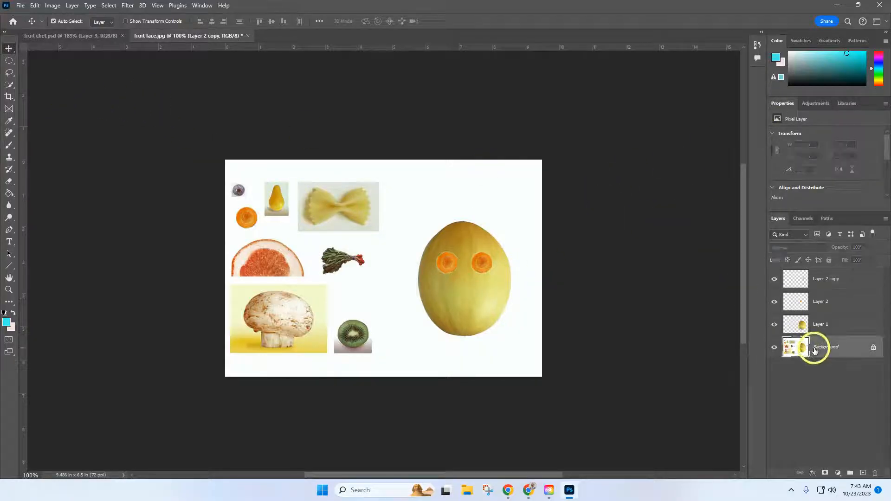
left_click(8, 84)
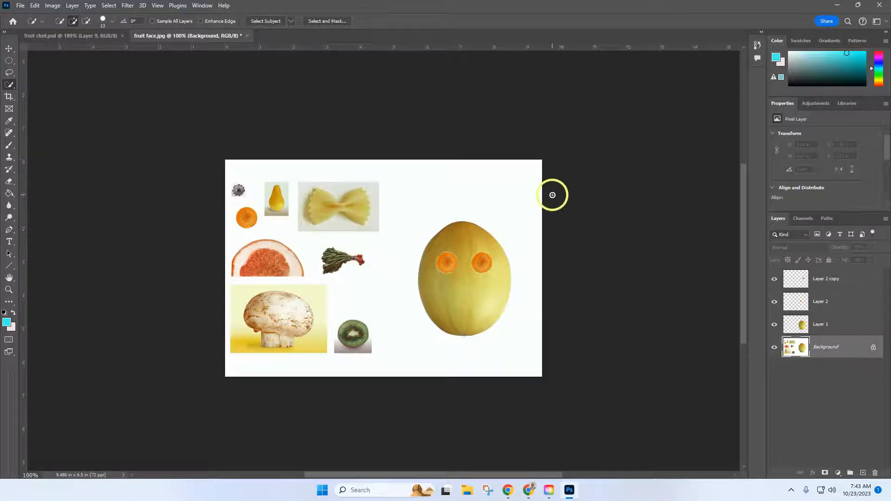
left_click(35, 6)
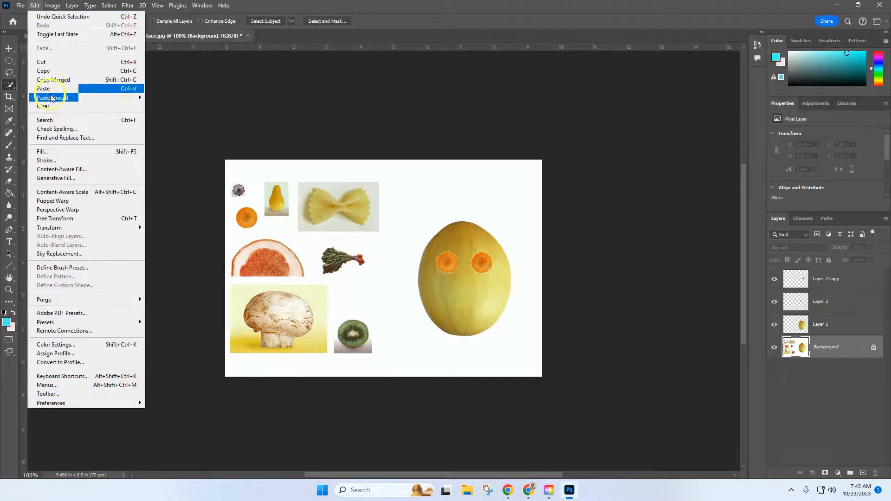
left_click(43, 71)
left_click(34, 6)
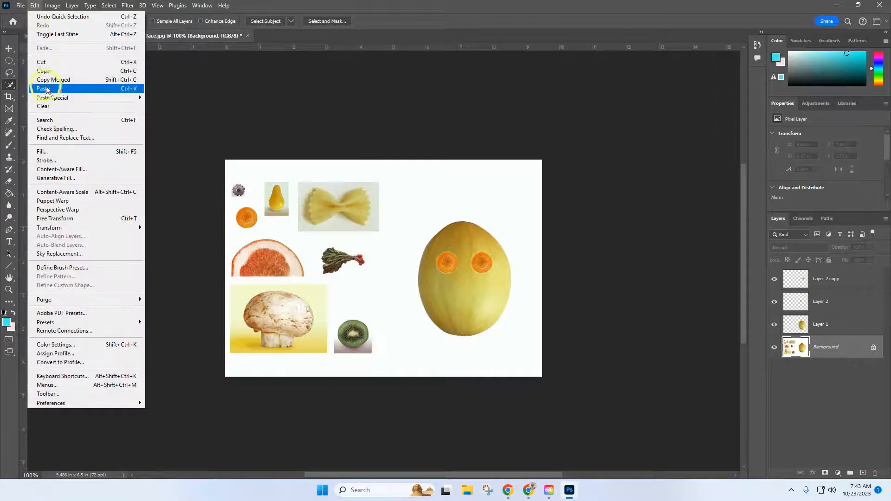
left_click(44, 88)
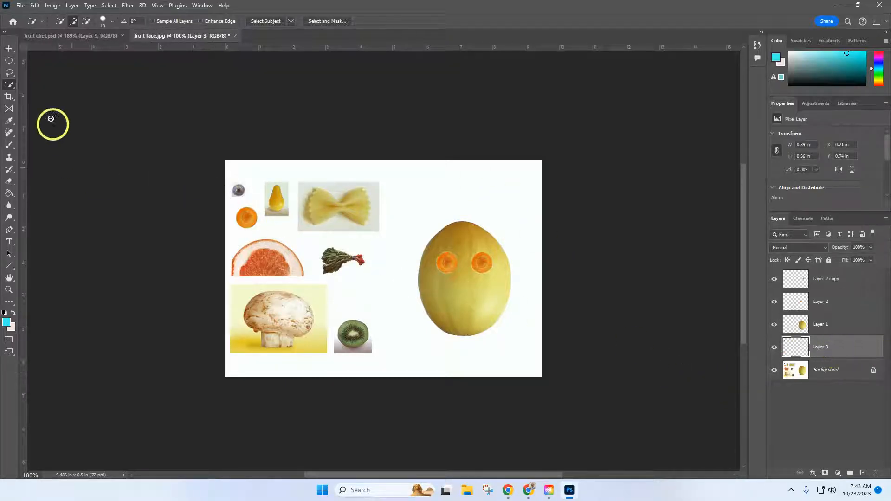
- Bring the blueberry's layer to the top of the stack and center the blueberry on the left carrot eye
left_click(9, 48)
left_click_drag(234, 190, 424, 233)
left_click_drag(838, 350, 816, 276)
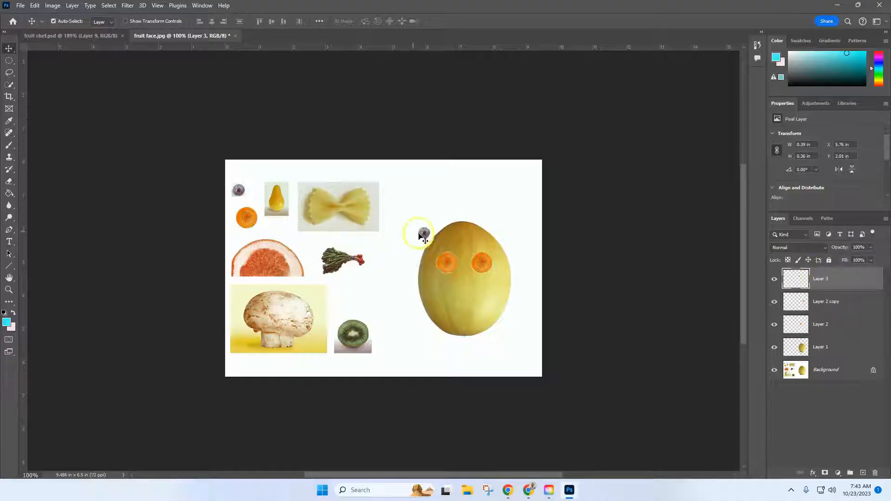
left_click_drag(424, 234, 446, 263)
- Duplicate the blueberry layer and center the copy on the right carrot eye
right_click(832, 280)
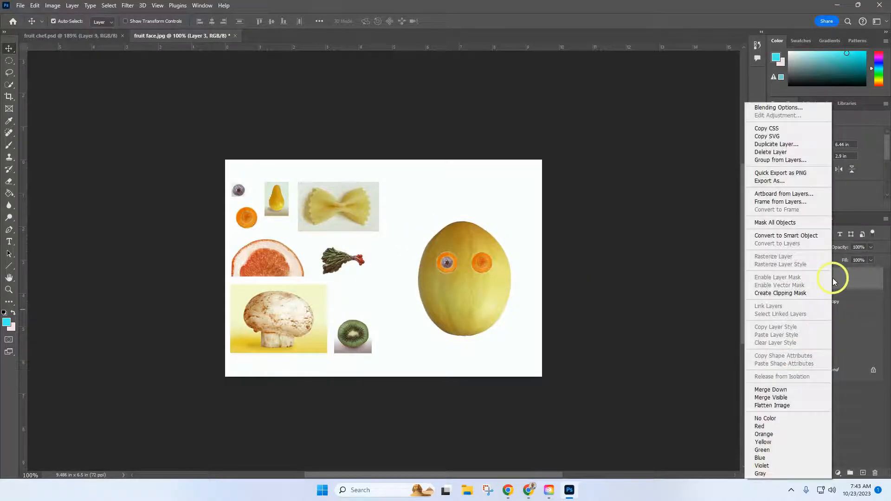
left_click(783, 145)
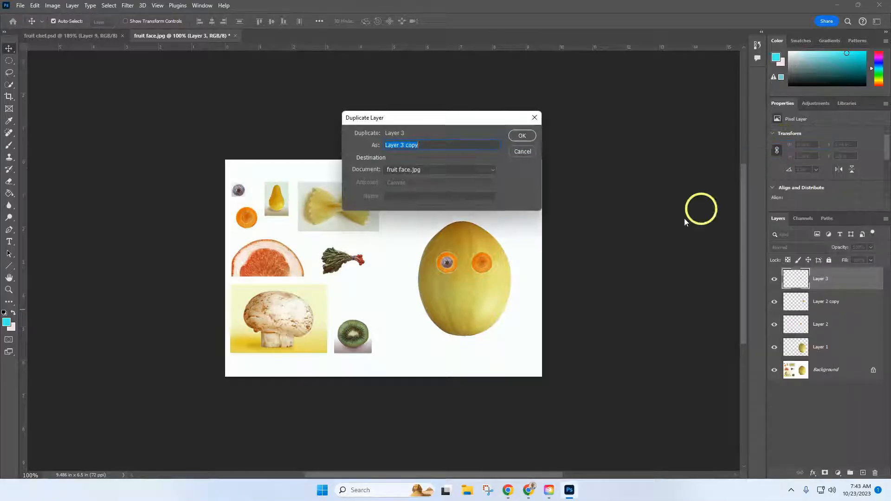
left_click(521, 136)
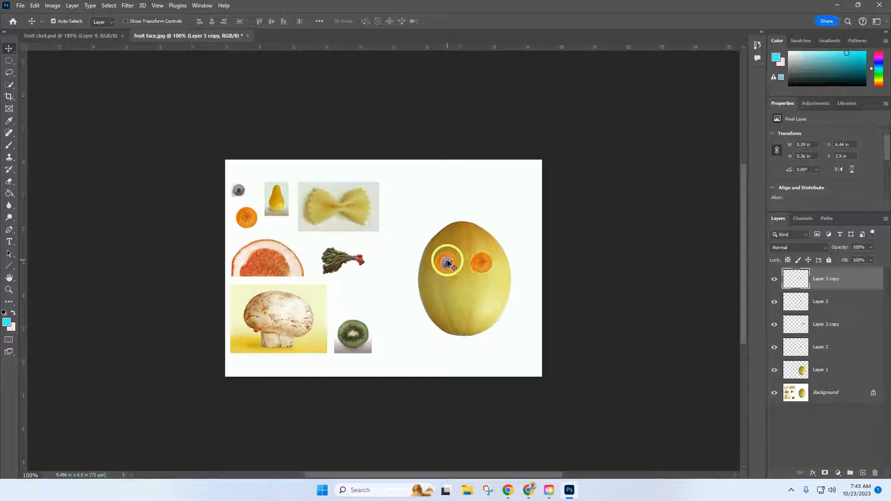
left_click_drag(448, 264, 482, 266)
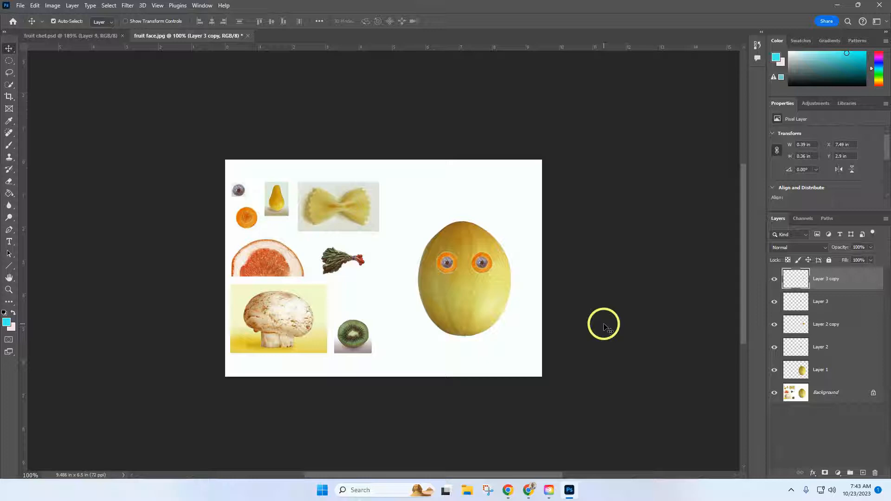
- Select the kiwi slice on the Background layer with Quick Selection and copy and paste it onto a new layer
left_click(830, 396)
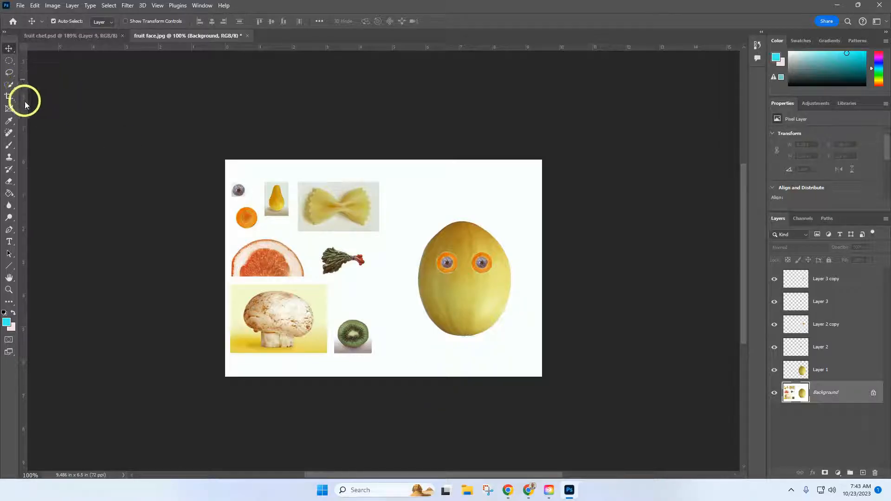
left_click(9, 84)
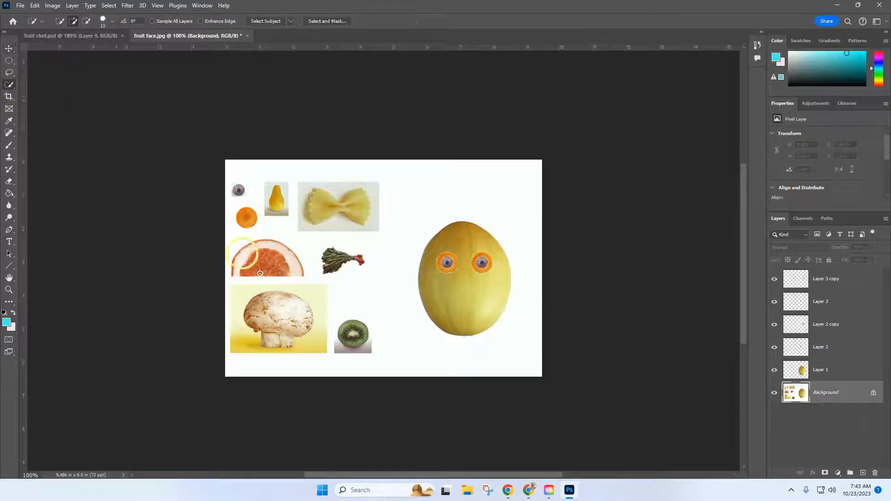
left_click(353, 332)
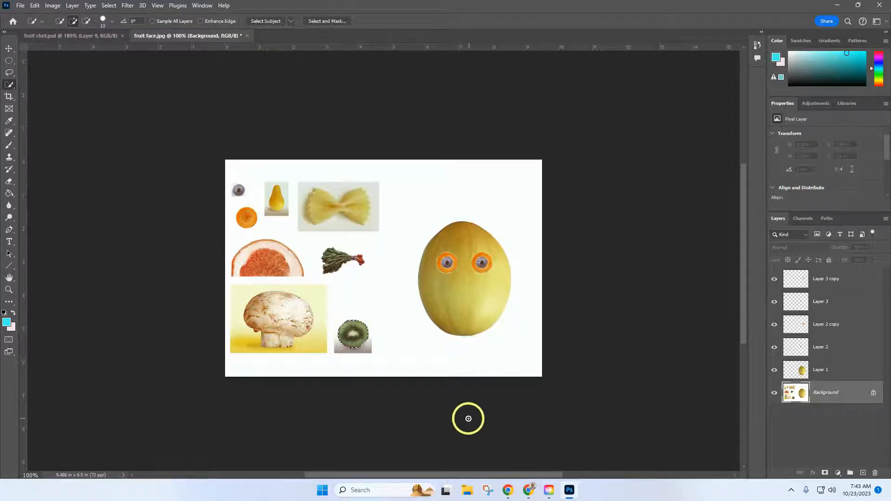
left_click(35, 5)
left_click(42, 71)
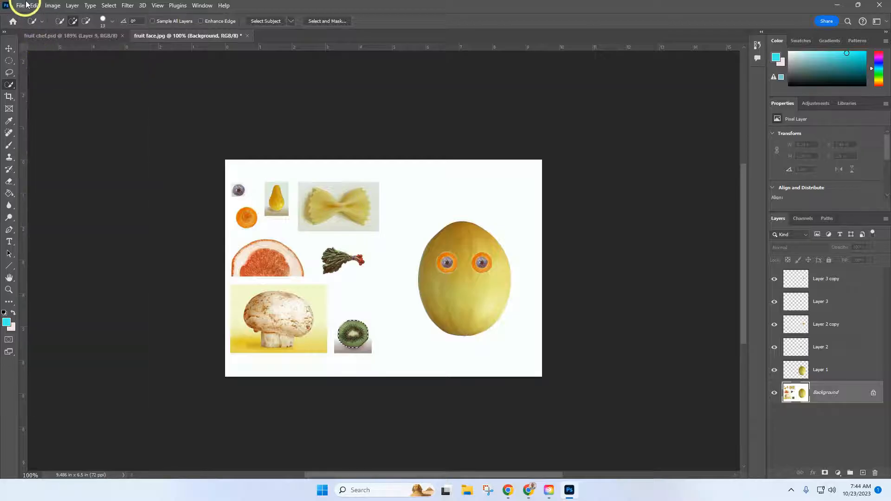
left_click(35, 5)
left_click(43, 89)
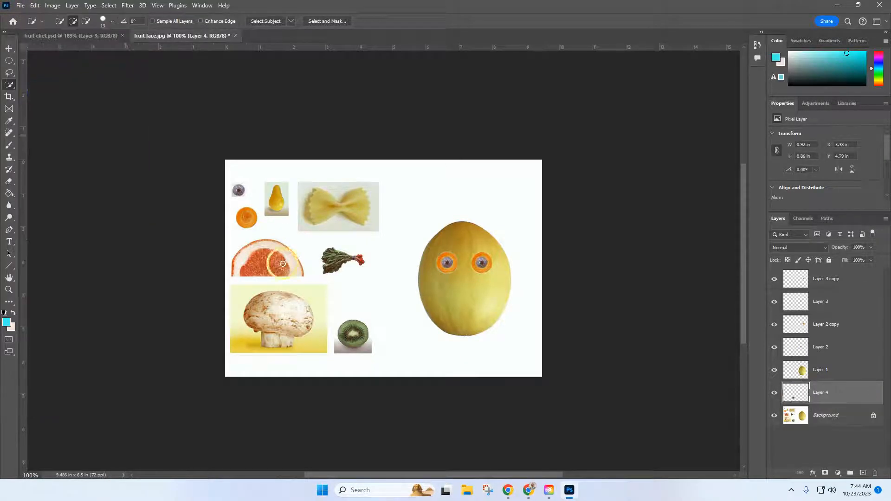
- Bring the kiwi's layer to the top of the stack and place the kiwi on the melon's lower part as the mouth
left_click(8, 49)
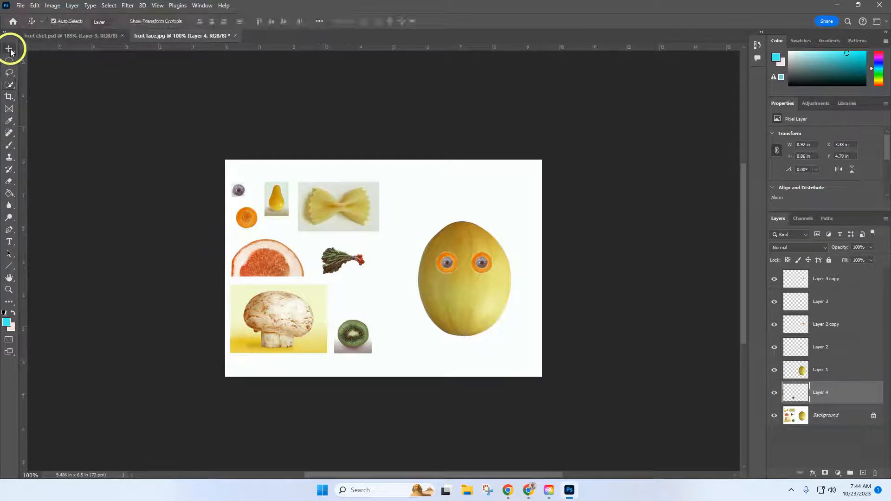
left_click_drag(352, 339, 417, 332)
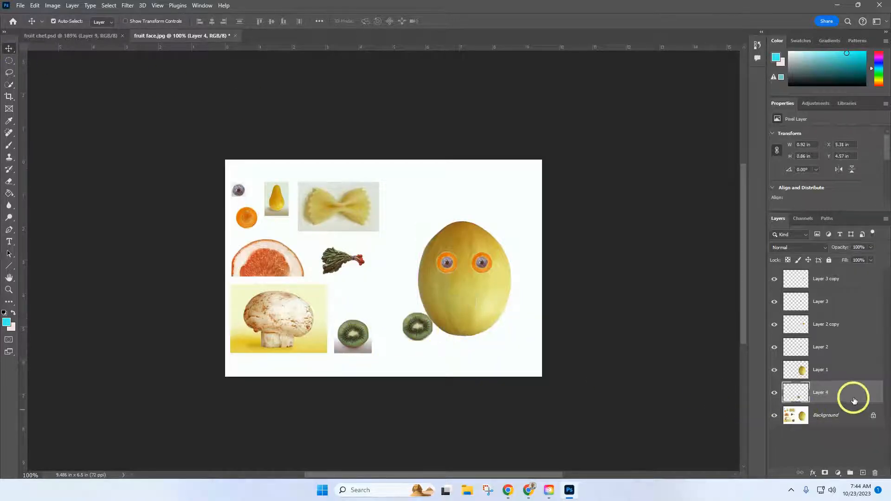
left_click_drag(852, 394, 837, 269)
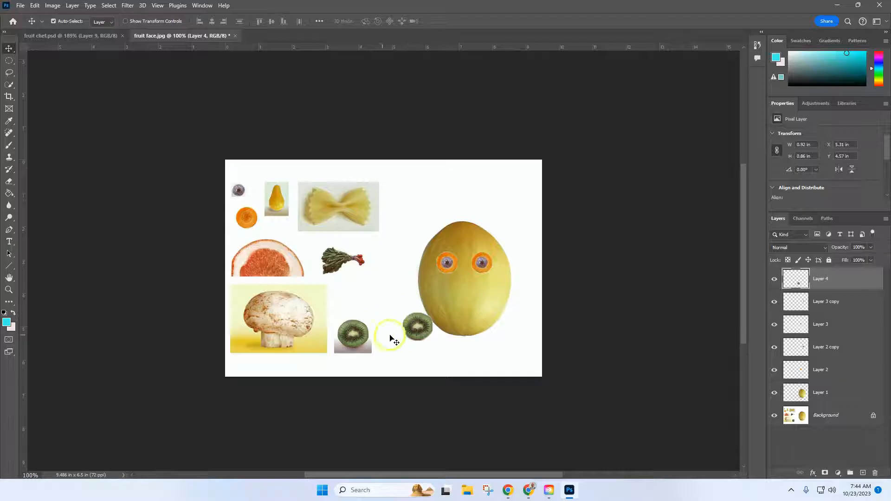
left_click_drag(420, 327, 465, 309)
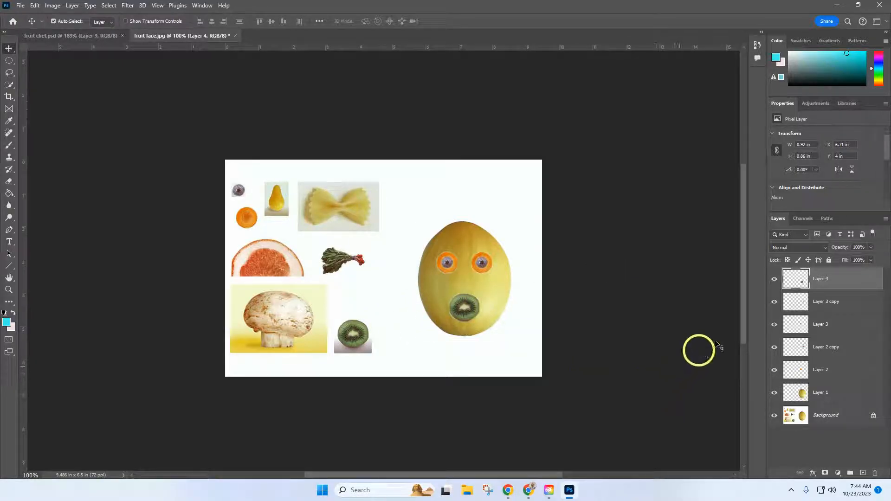
- Select the small yellow pear on the Background layer with Quick Selection and copy and paste it onto a new layer
left_click(819, 419)
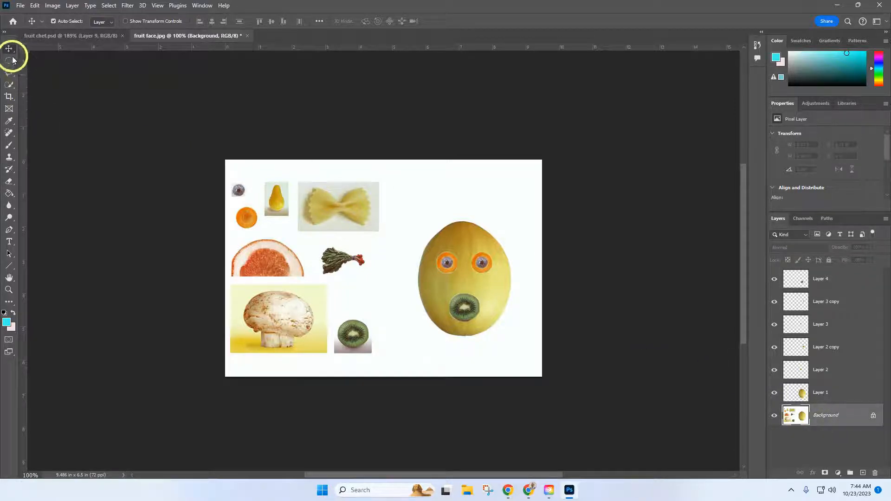
left_click(9, 83)
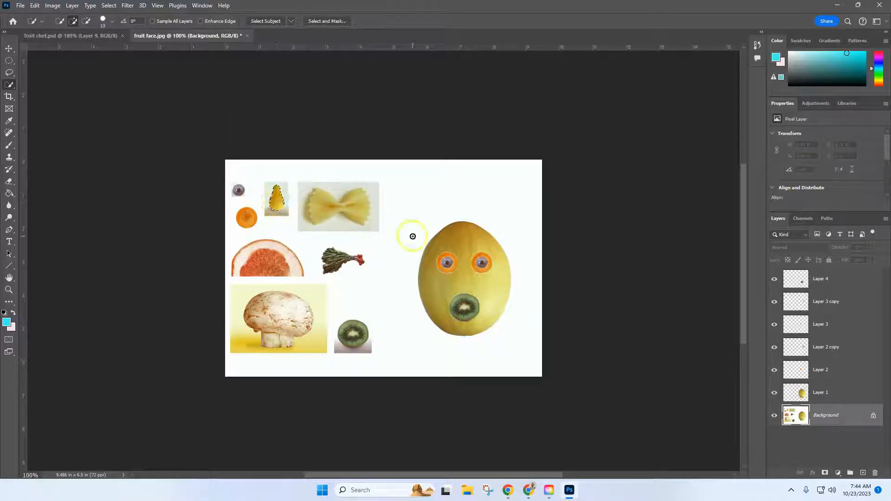
left_click(35, 5)
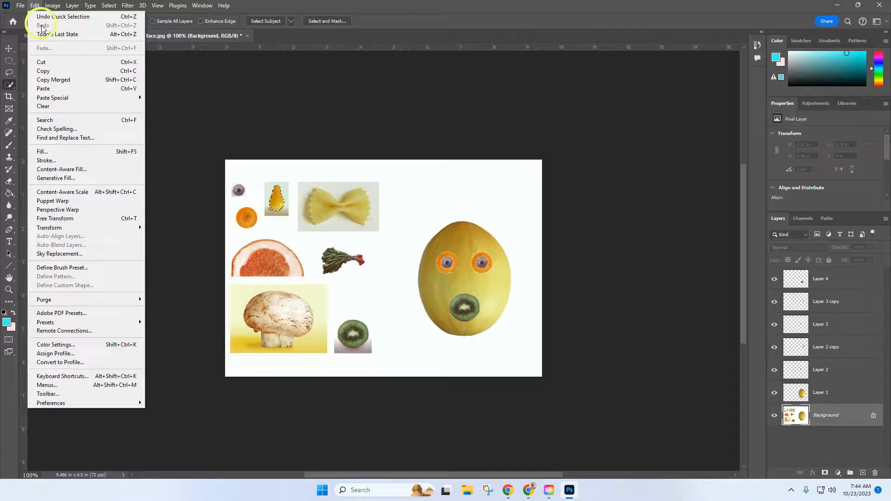
left_click(54, 64)
left_click(35, 5)
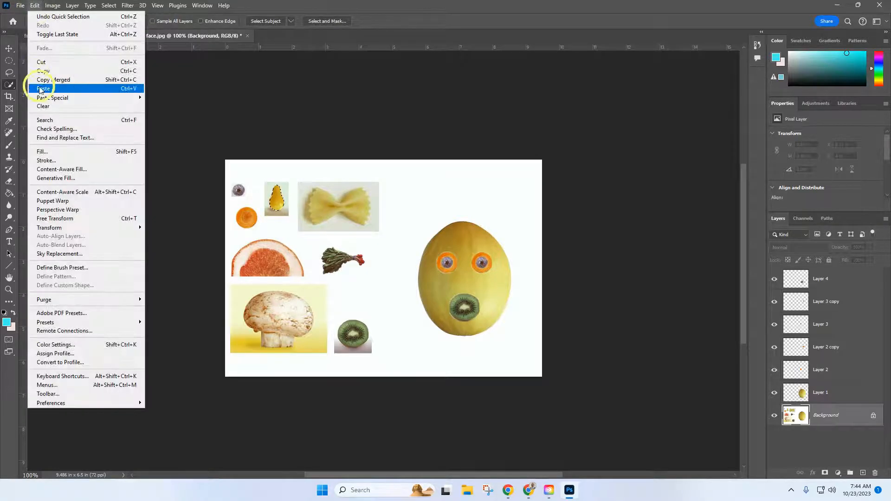
left_click(43, 89)
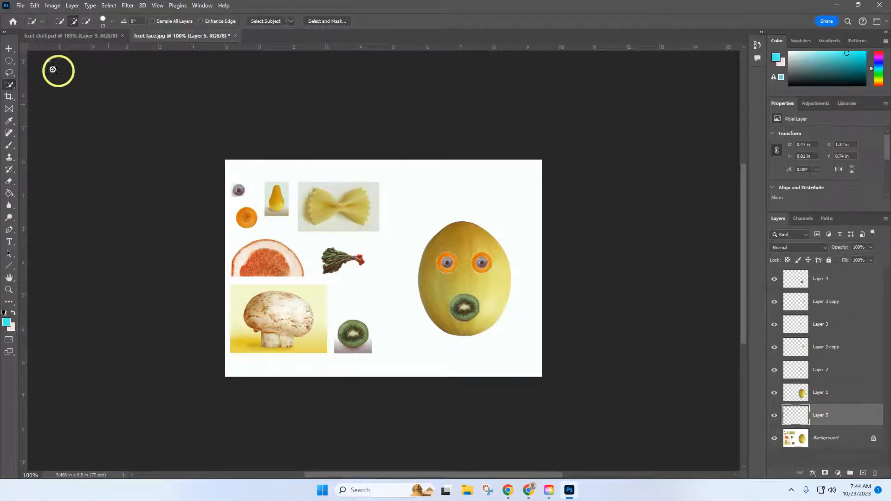
- Bring the pear's layer to the top of the stack and place the pear between the eyes and the kiwi mouth as the nose
left_click(10, 49)
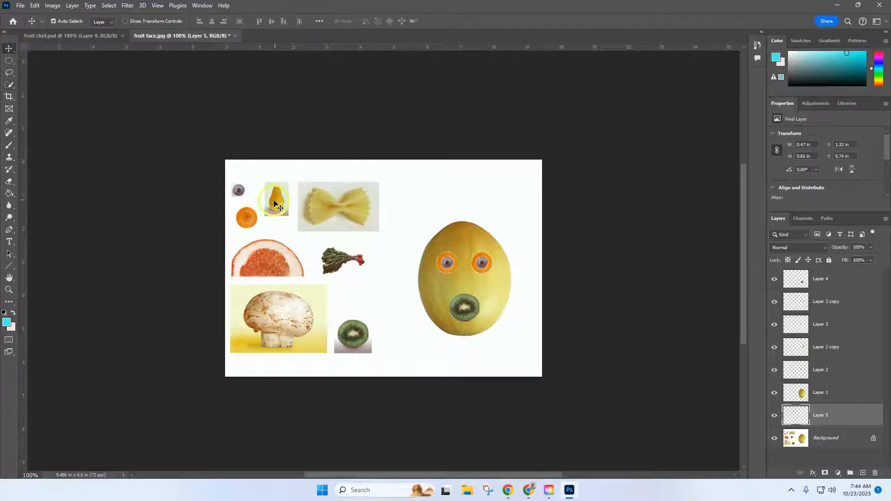
left_click_drag(274, 203, 430, 220)
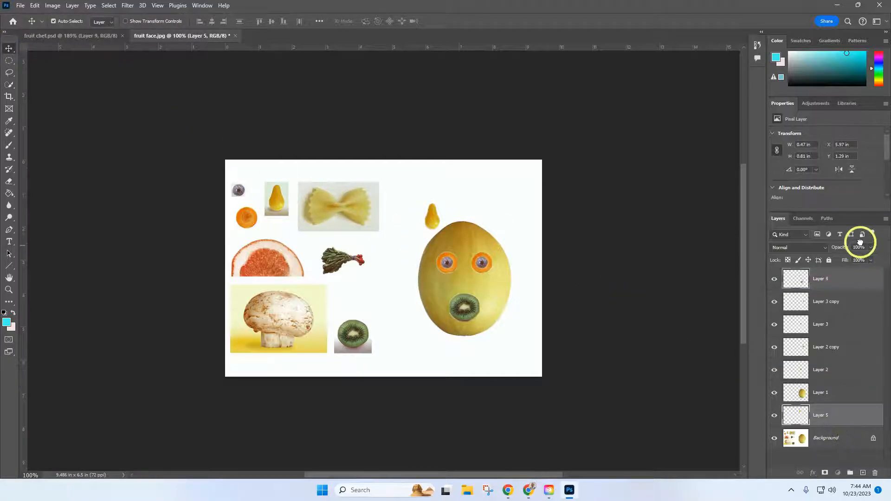
key("ctrl+shift+bracketright")
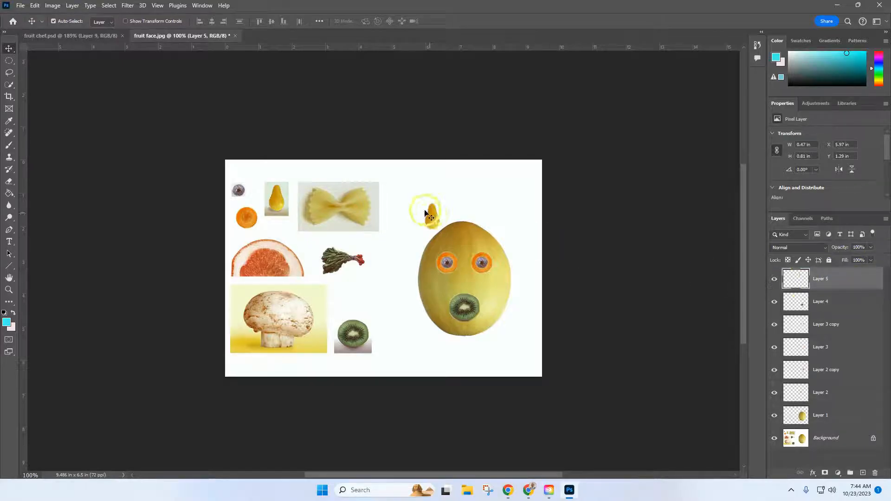
left_click_drag(454, 264, 466, 279)
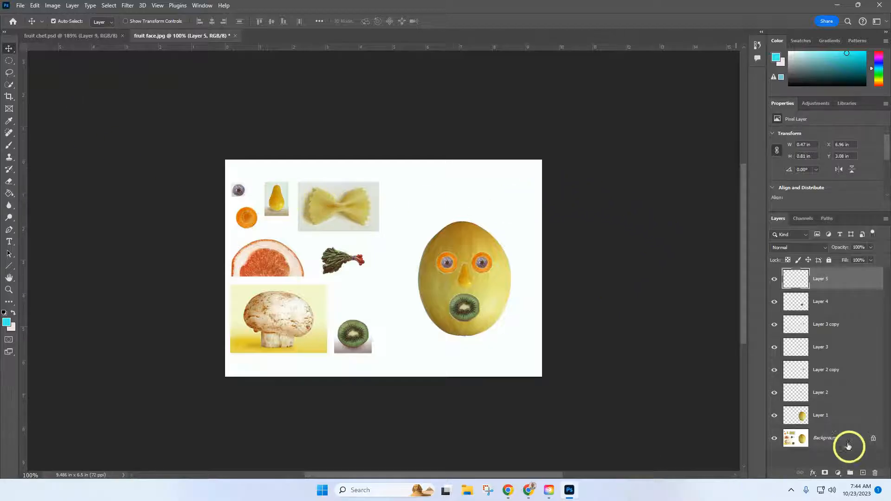
- Select the red flesh of the grapefruit half on the Background layer with Quick Selection and copy and paste it onto a new layer
left_click(848, 445)
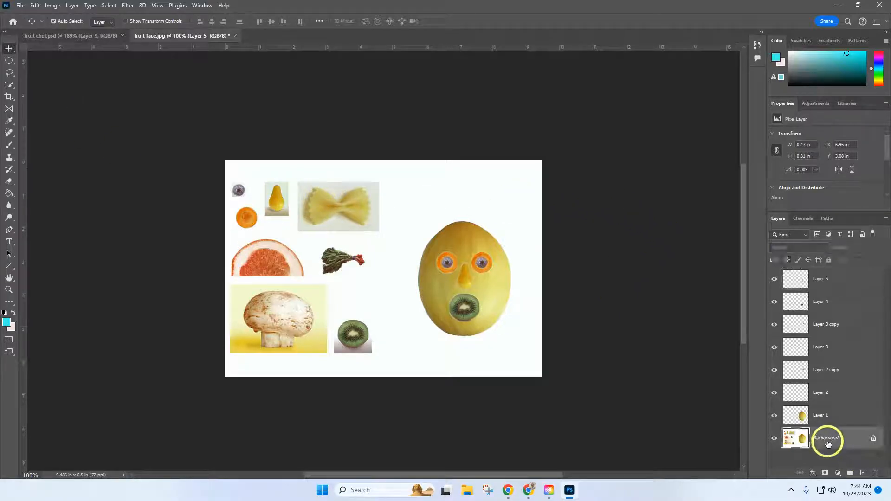
left_click(9, 85)
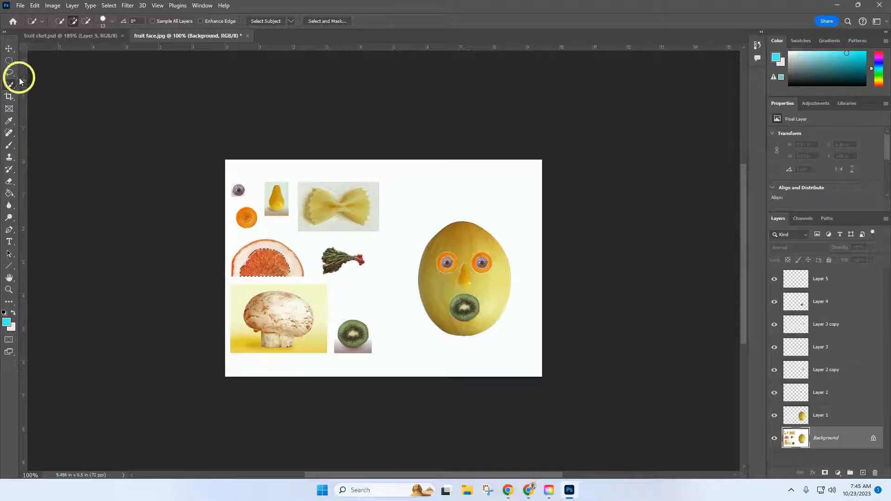
left_click(34, 6)
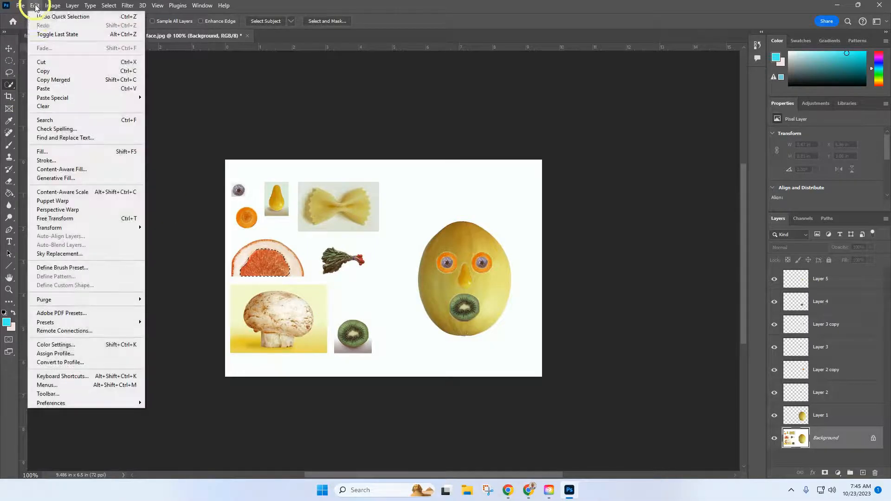
left_click(54, 74)
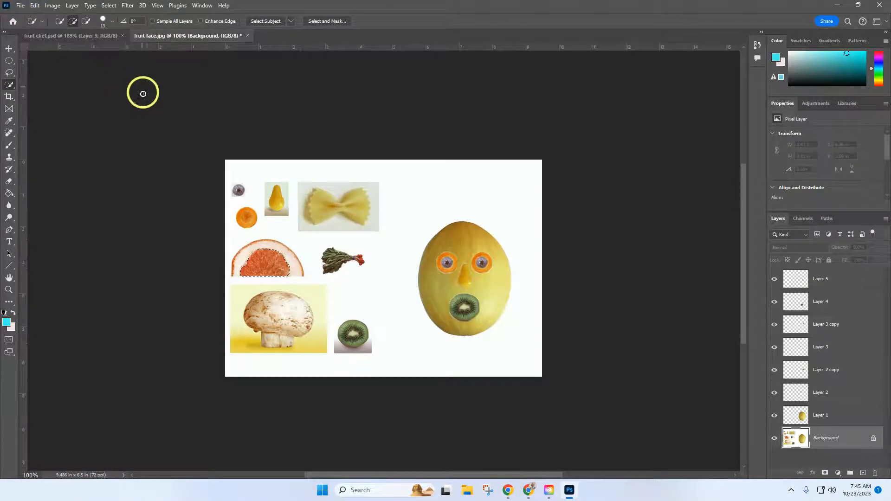
left_click(35, 5)
left_click(40, 86)
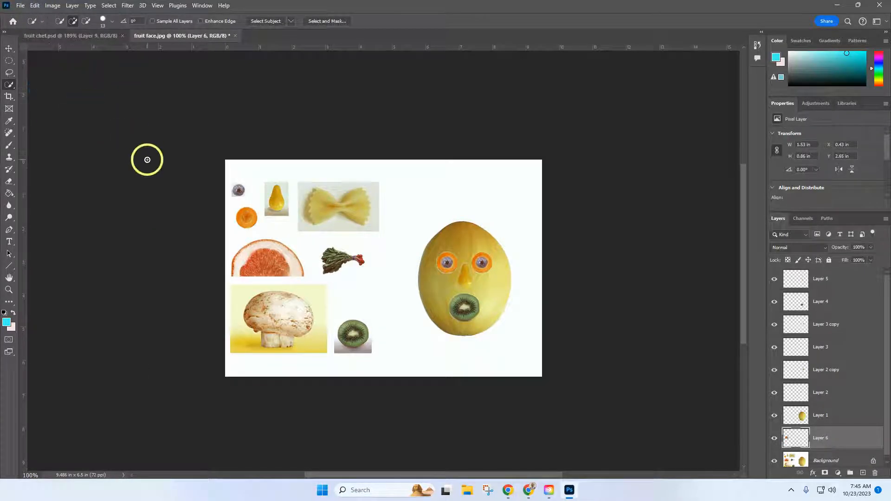
- Rotate the grapefruit piece 90° counter clockwise and tuck it partly behind the melon's left edge as an ear
key("v")
left_click_drag(265, 263, 397, 266)
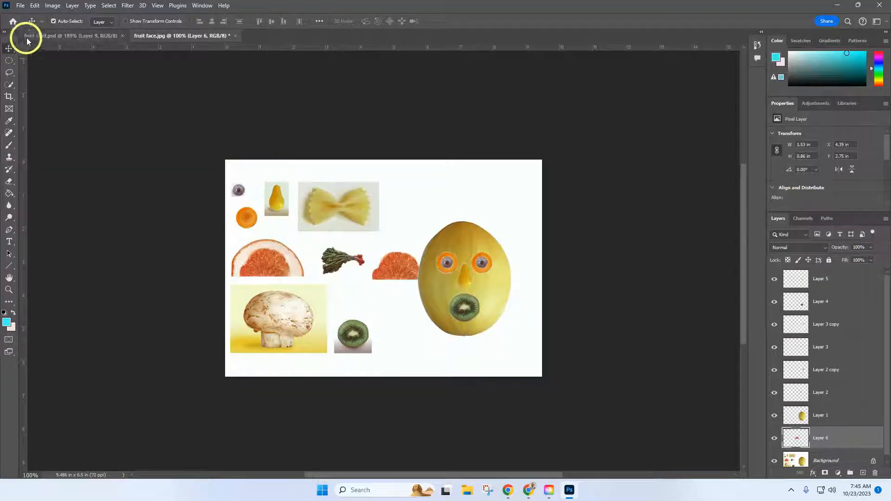
left_click(38, 7)
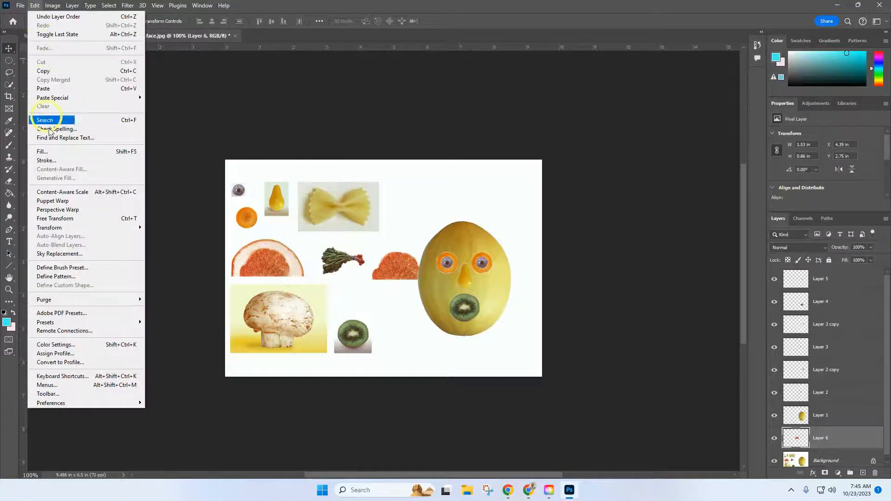
mouse_move(78, 228)
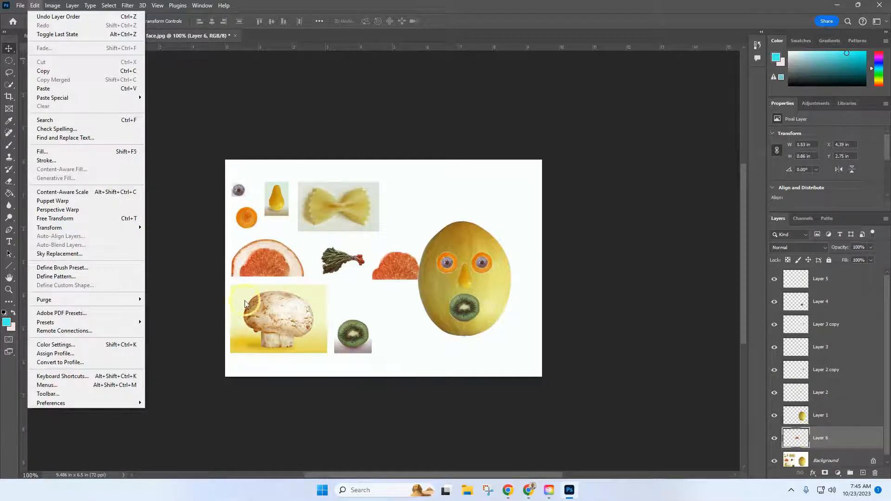
mouse_move(111, 232)
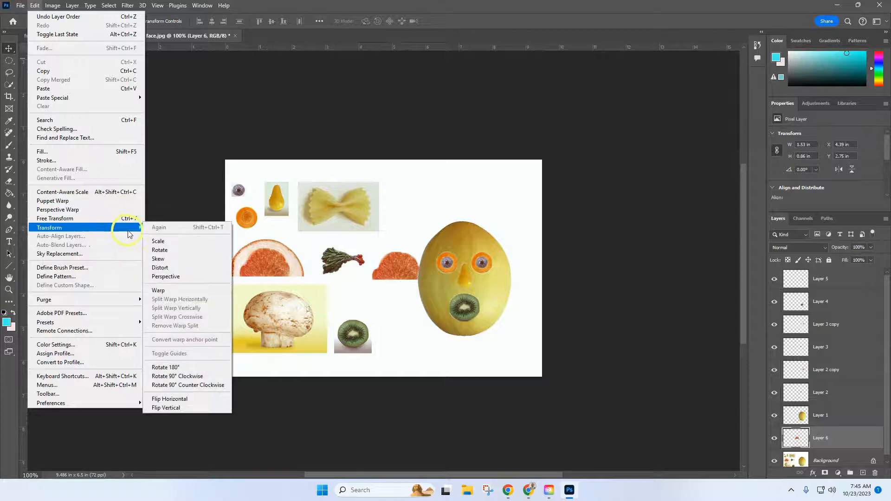
left_click(190, 386)
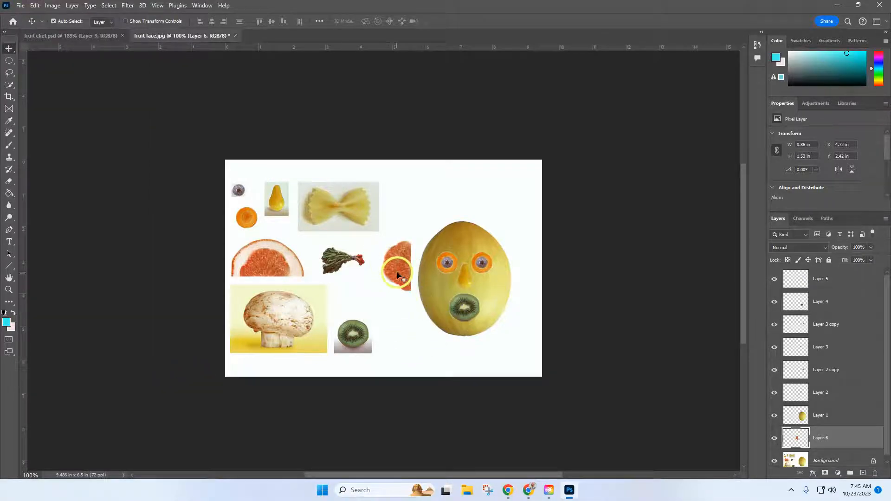
left_click_drag(398, 276, 409, 283)
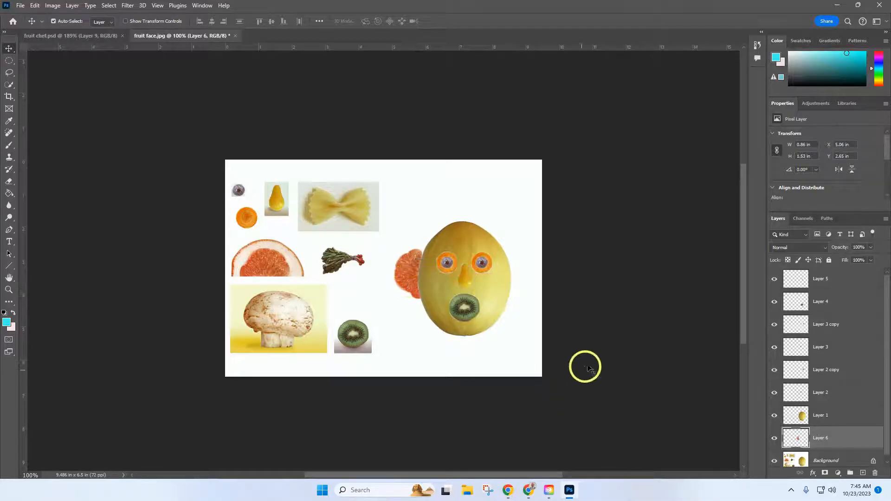
- Duplicate the grapefruit ear's layer and move the copy to the melon's right edge
right_click(832, 440)
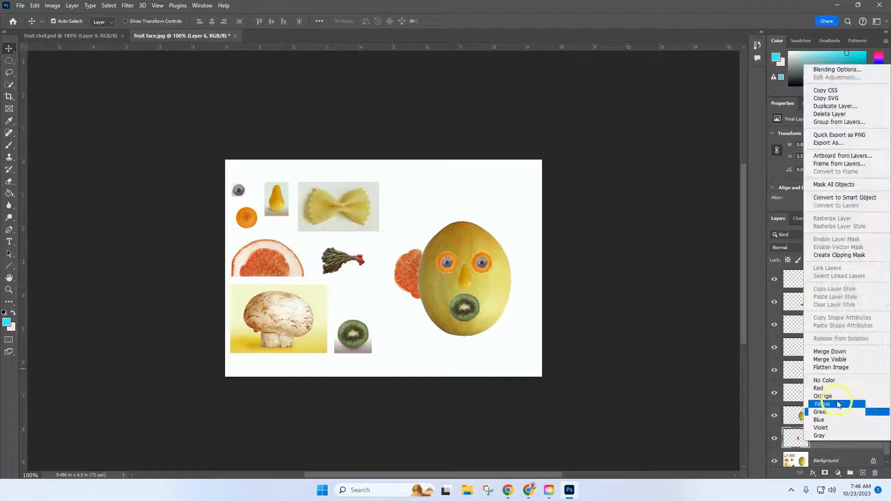
left_click(838, 107)
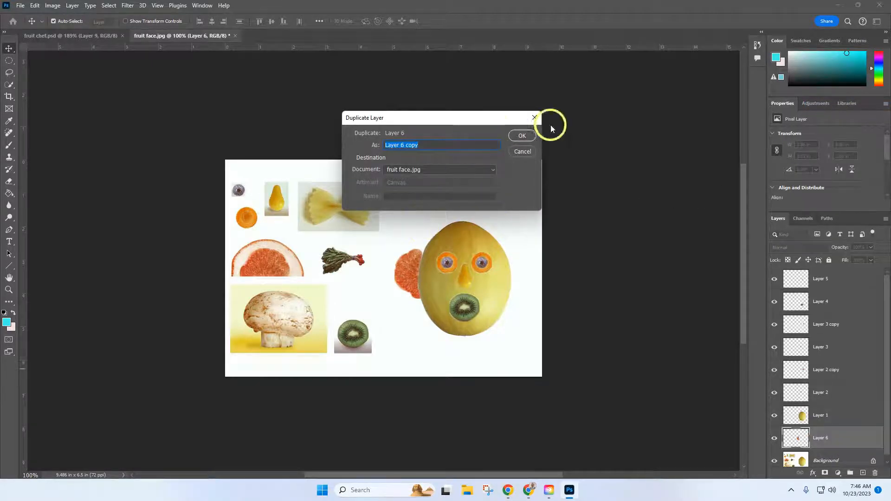
left_click(519, 136)
left_click_drag(397, 269, 518, 278)
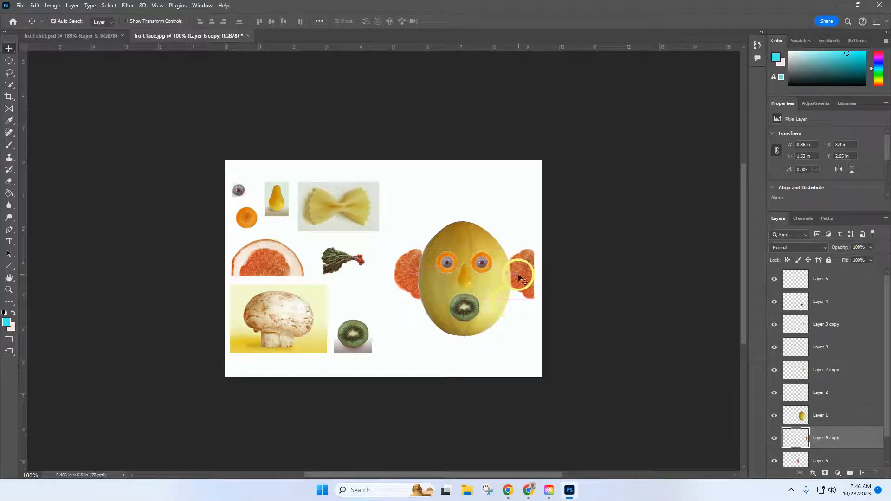
- Flip the copied grapefruit ear horizontally so its rounded side faces away from the melon
left_click(35, 7)
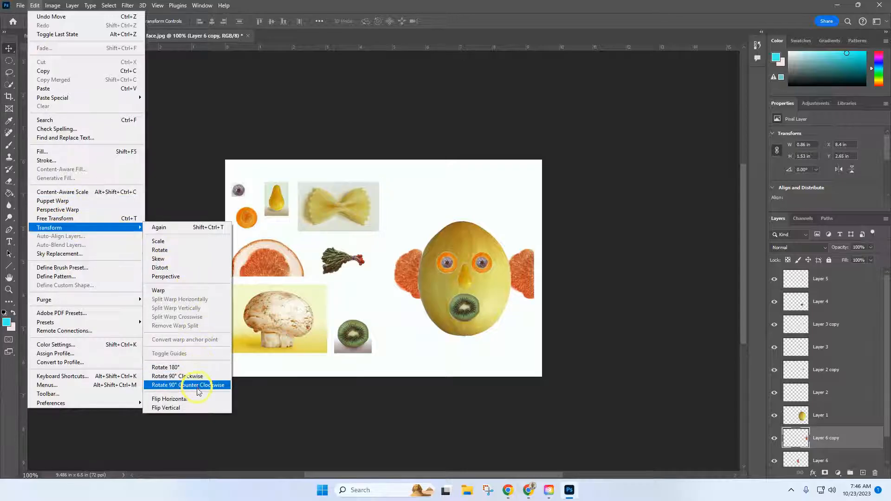
left_click(196, 402)
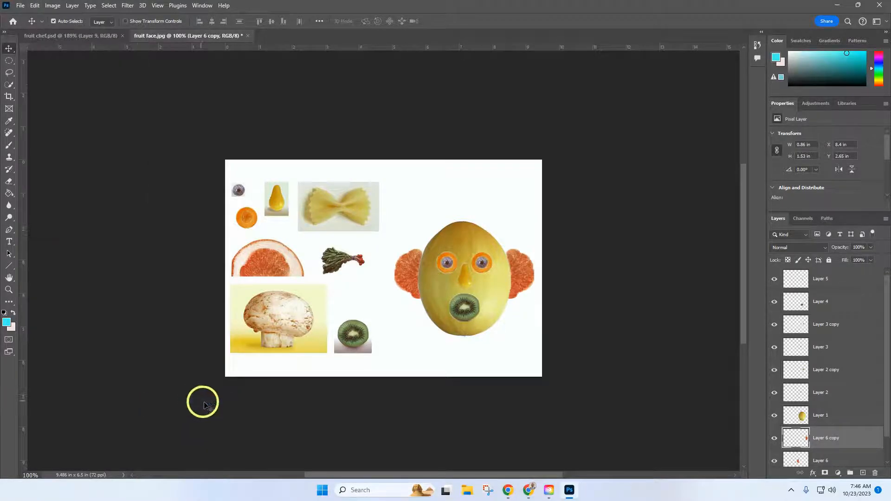
left_click_drag(517, 268, 518, 271)
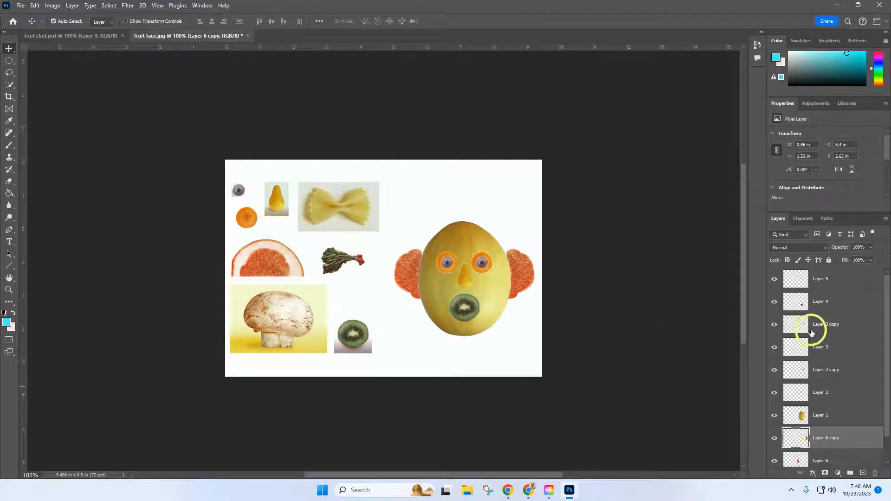
- Select the leafy green vegetable on the Background layer with Quick Selection and copy and paste it onto a new layer
scroll(811, 332, "down", 1)
left_click(824, 459)
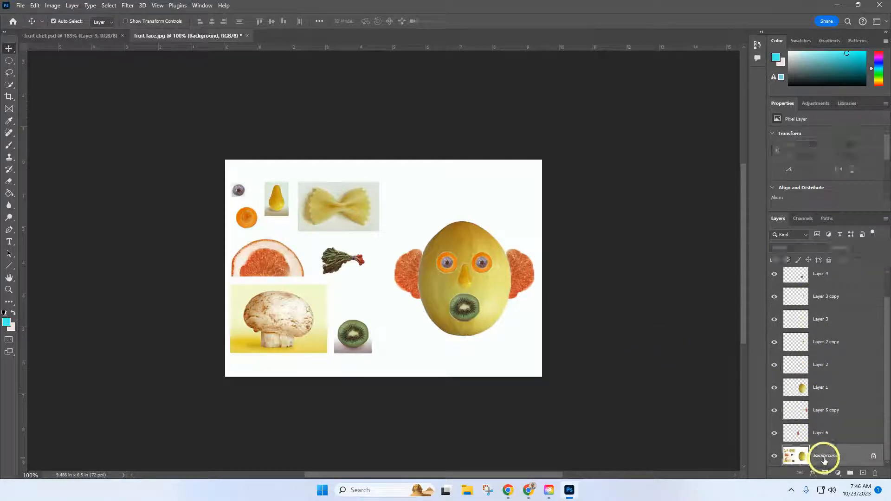
left_click(8, 86)
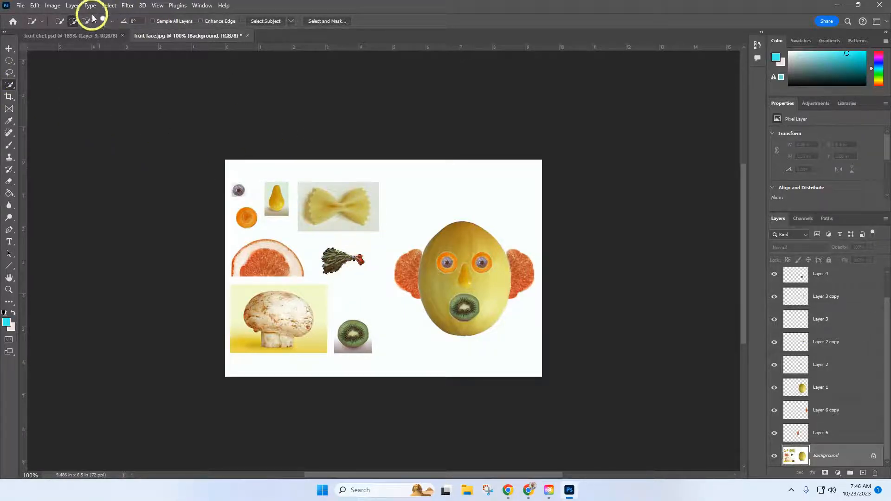
left_click(35, 6)
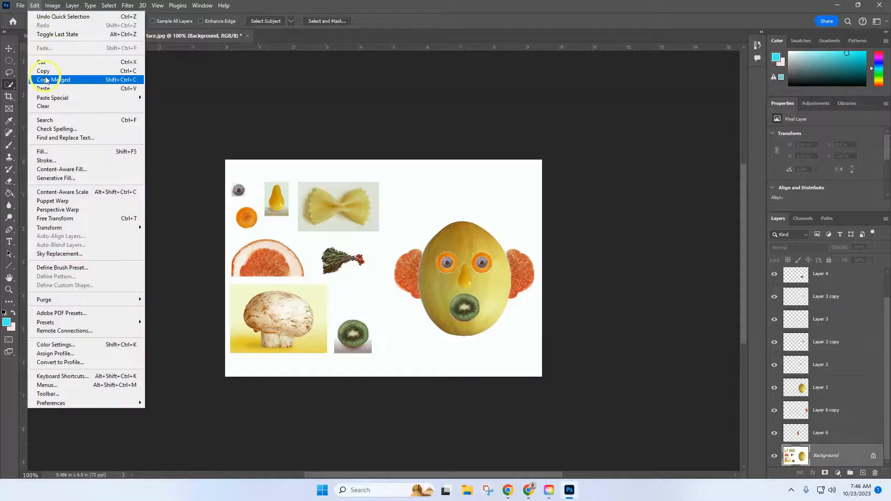
left_click(45, 80)
left_click(33, 5)
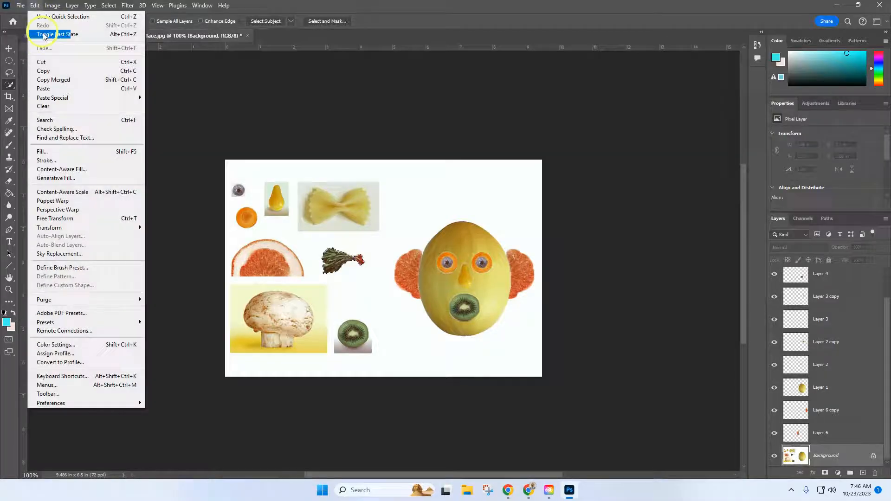
left_click(45, 88)
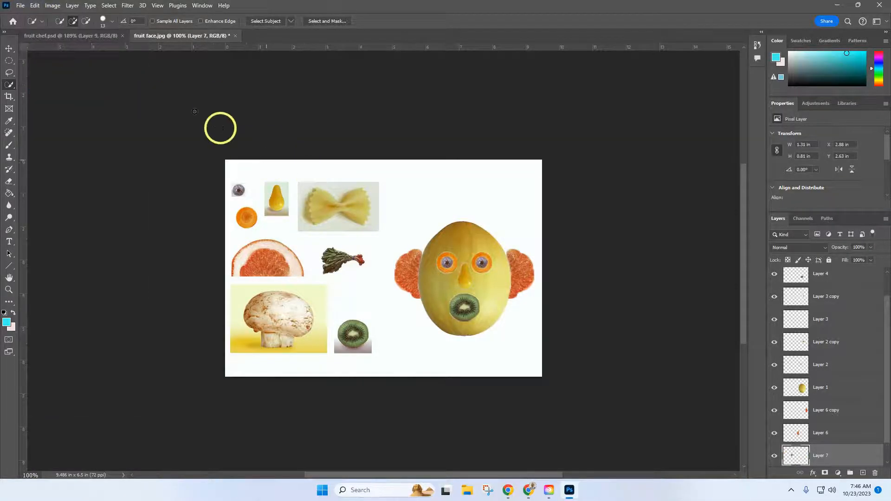
- Place the leafy piece above the melon's left eye as an eyebrow and bring its layer up directly below Layer 4
left_click(9, 48)
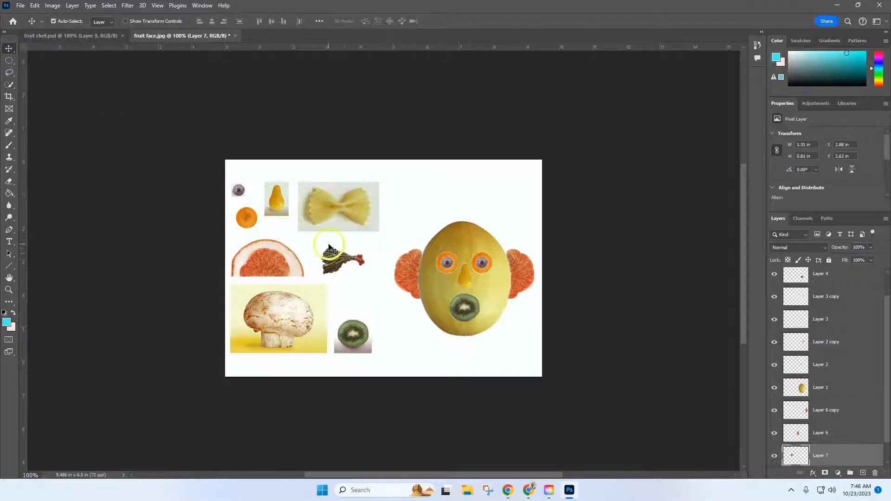
left_click_drag(338, 260, 413, 224)
left_click_drag(843, 455, 828, 302)
scroll(835, 347, "up", 2)
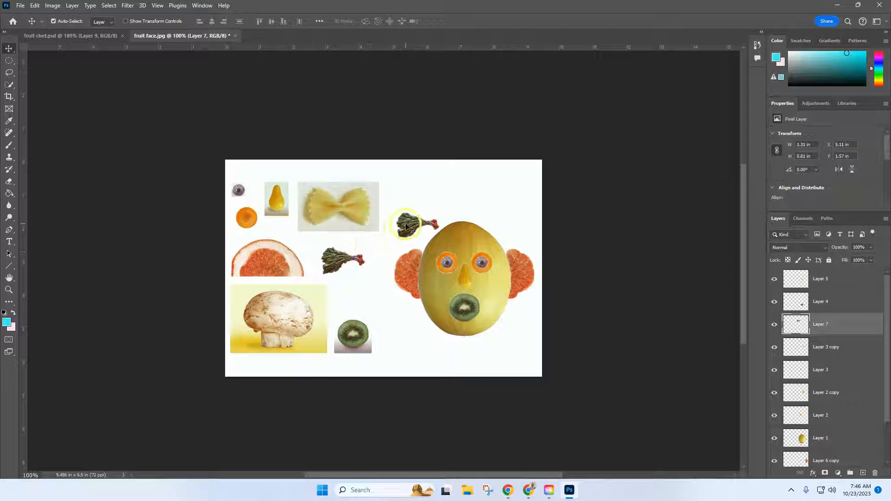
left_click_drag(406, 227, 428, 249)
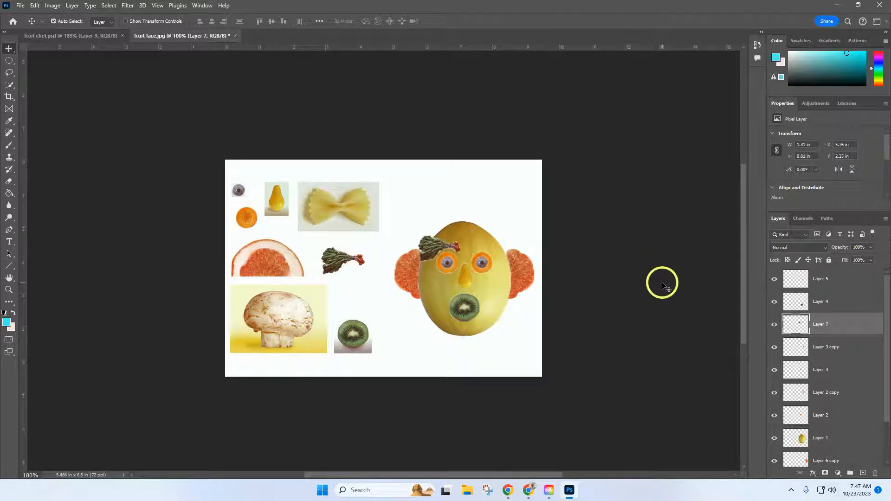
- Duplicate the leafy eyebrow's layer within fruit face.jpg, keeping the name Layer 7 copy
right_click(829, 324)
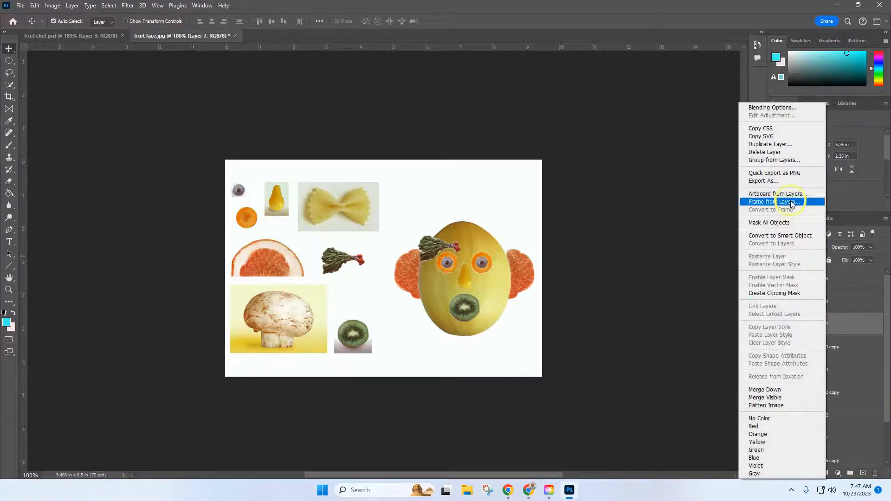
left_click(770, 145)
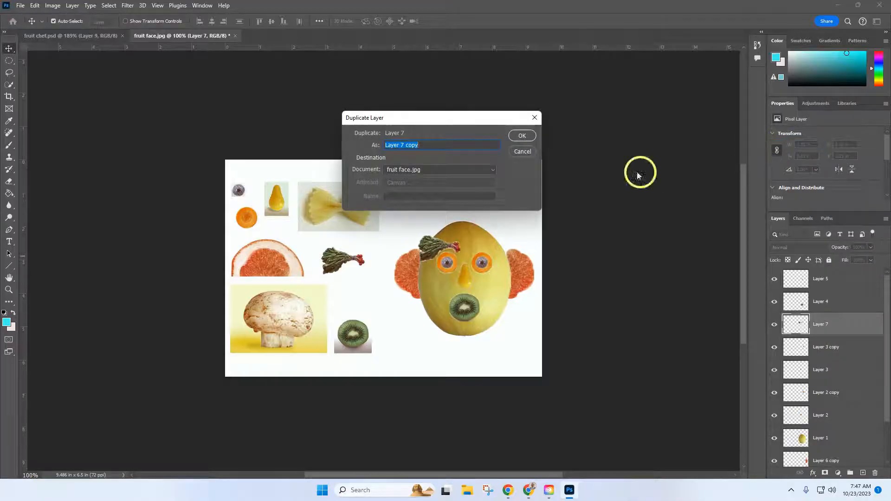
left_click(517, 138)
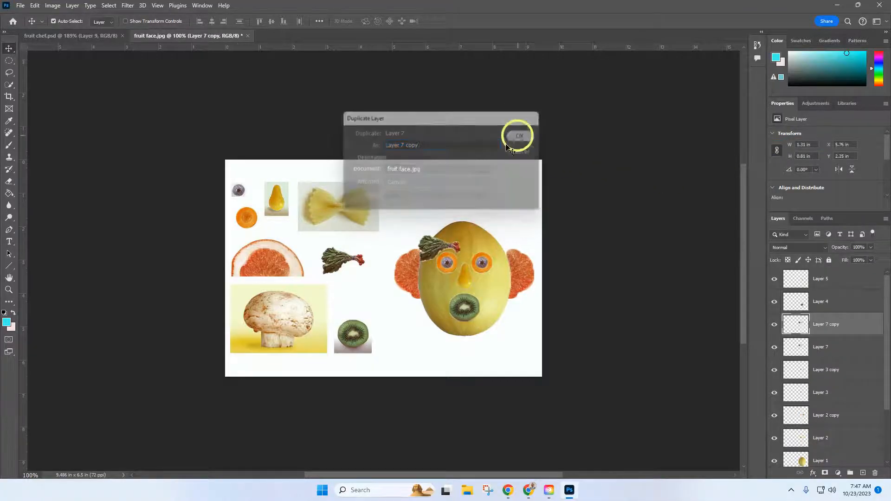
- Flip the duplicated eyebrow horizontally and move it above the melon's right eye
left_click(35, 6)
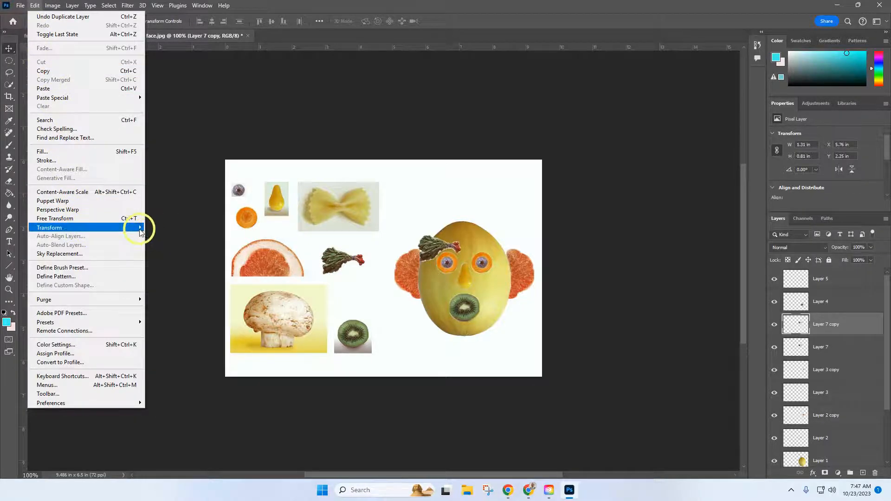
mouse_move(139, 227)
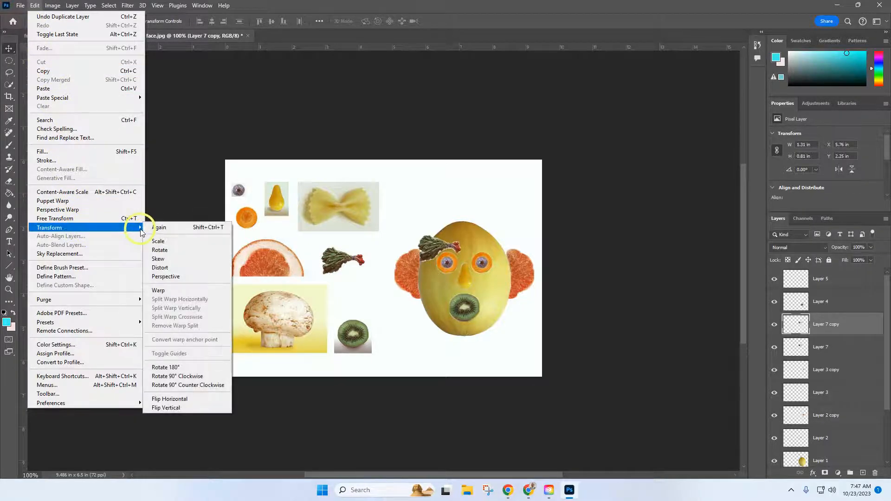
left_click(194, 400)
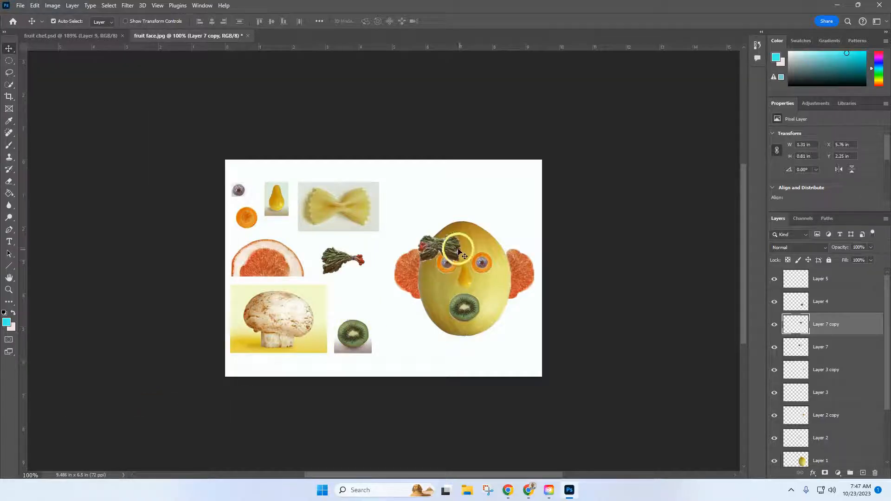
left_click_drag(442, 253, 499, 250)
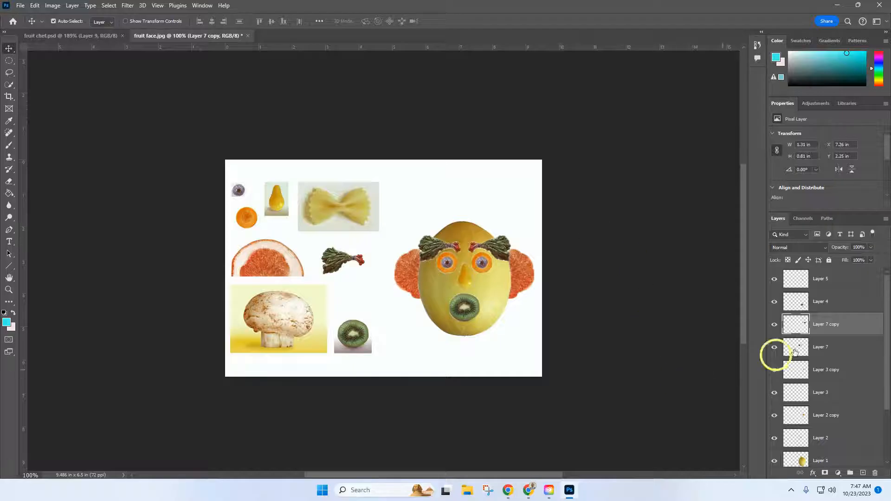
- Select the bow-tie pasta on the Background layer with Quick Selection and copy it
scroll(848, 344, "down", 3)
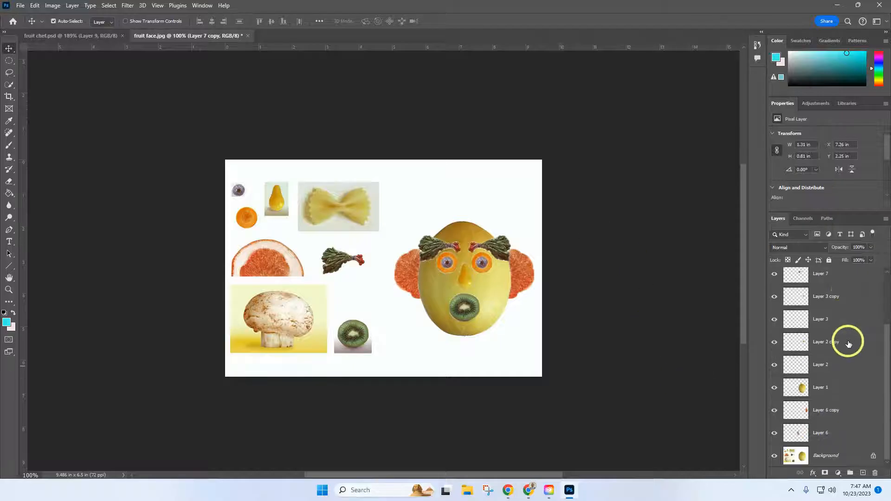
left_click(826, 457)
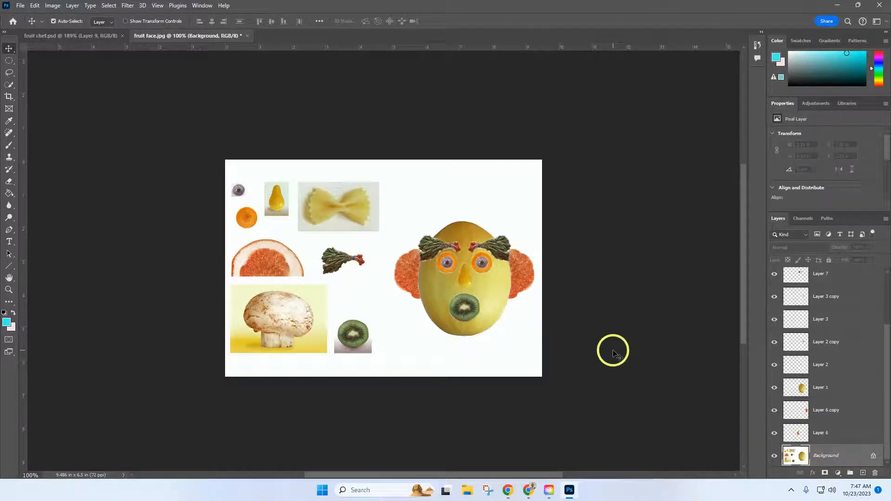
left_click(9, 85)
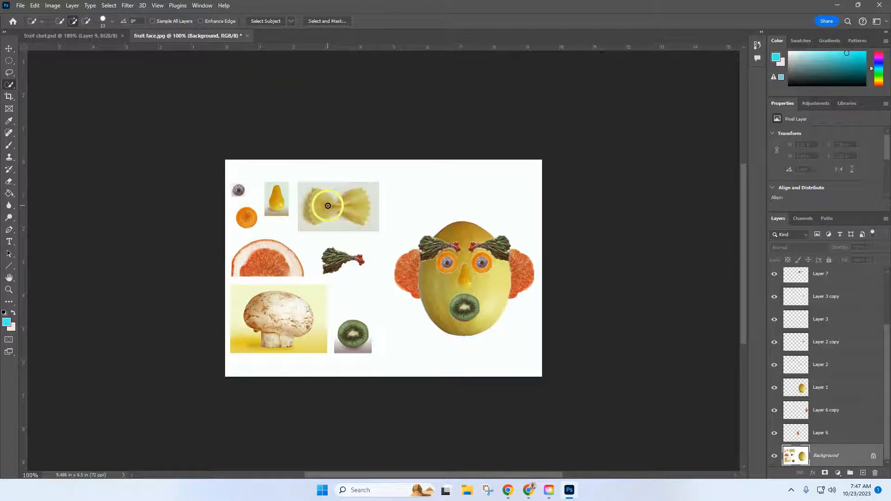
left_click_drag(321, 204, 331, 207)
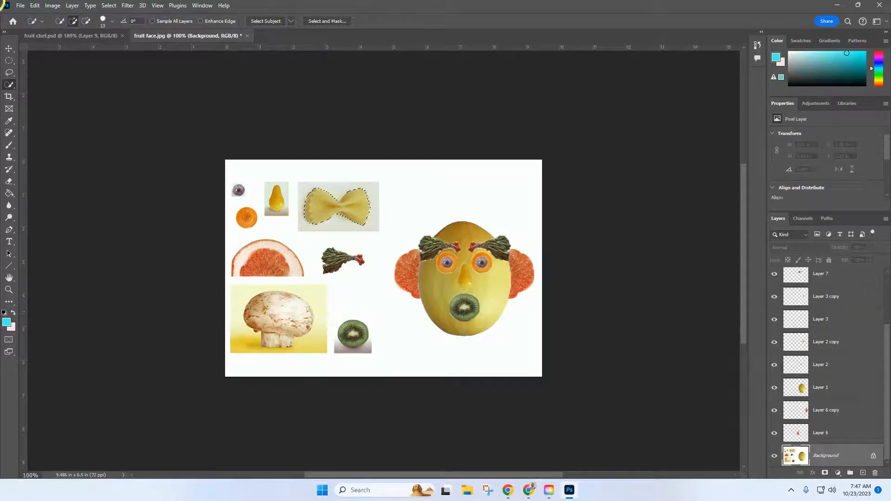
left_click(32, 5)
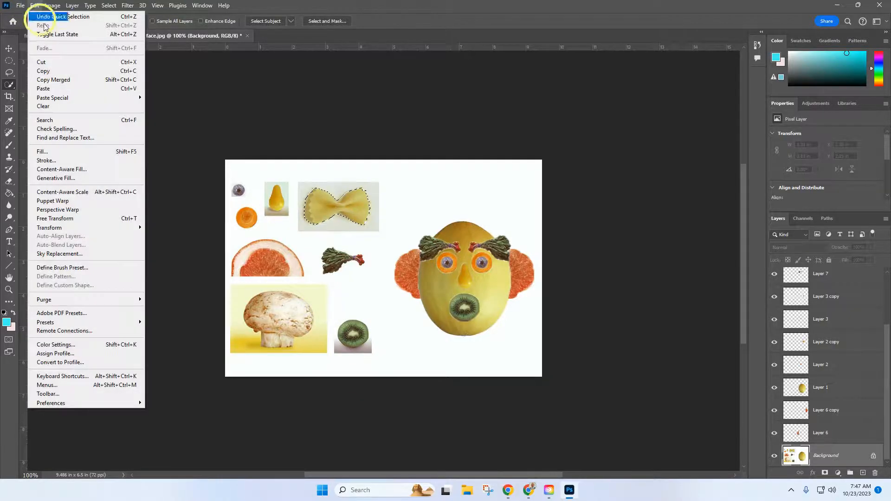
left_click(61, 76)
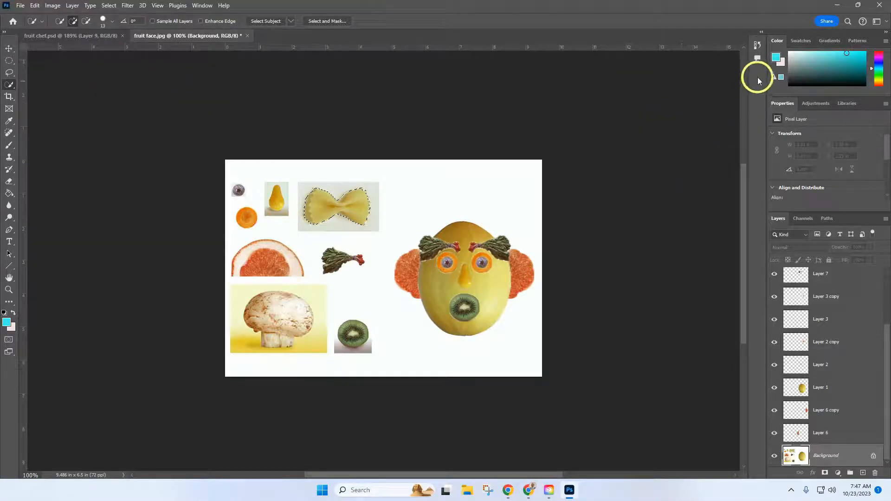
- Step back in the document history to the last Move state, before the pasta selections
left_click(757, 44)
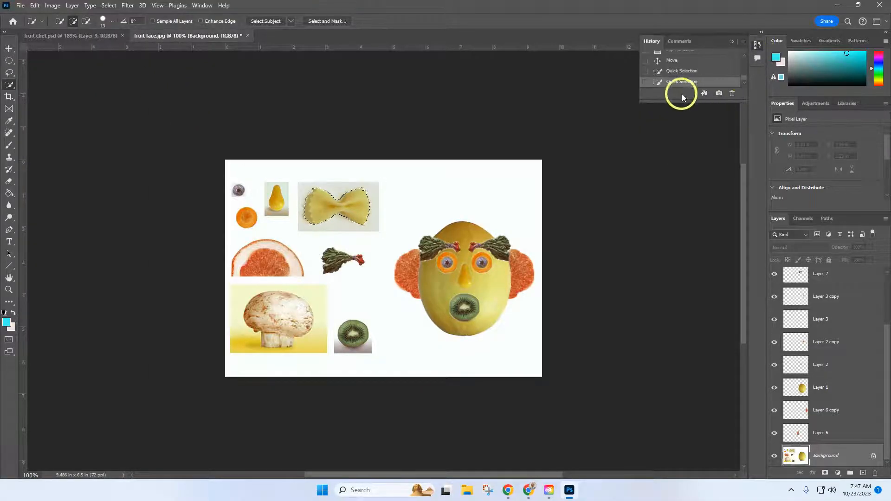
left_click_drag(682, 100, 686, 184)
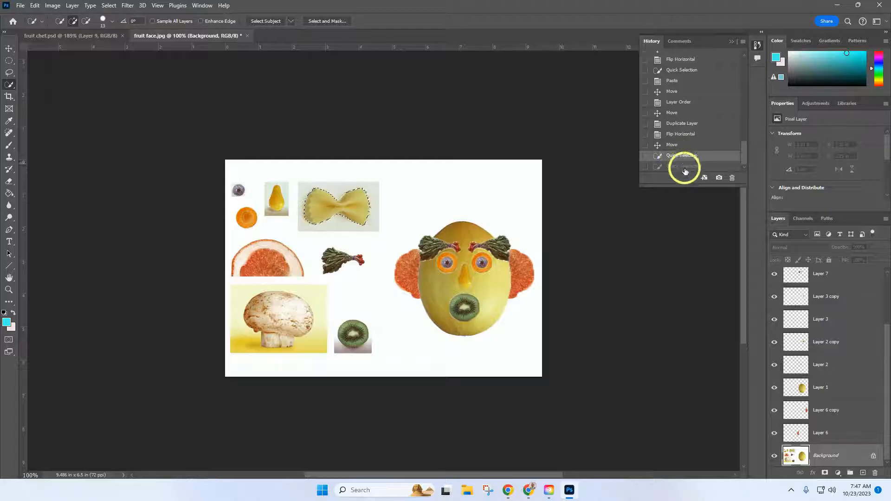
left_click(680, 148)
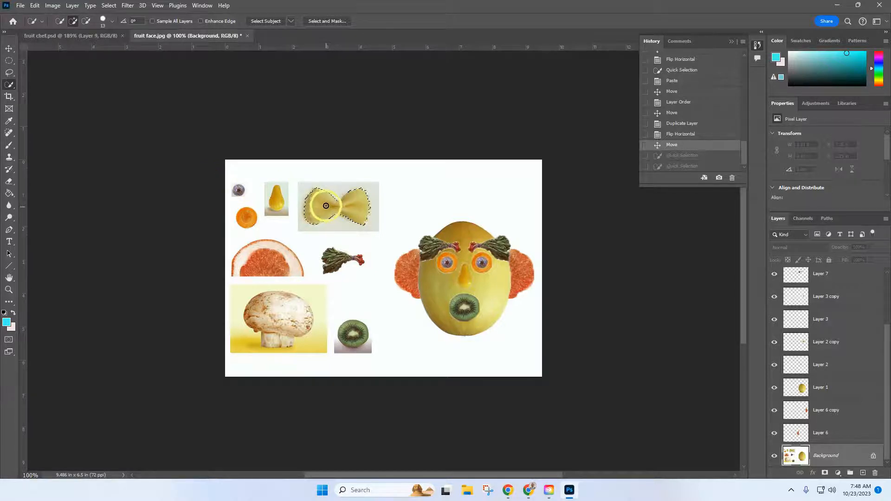
- Reselect the bow-tie pasta with Quick Selection and subtract the shadow along its left edge from the selection
left_click_drag(326, 205, 374, 220)
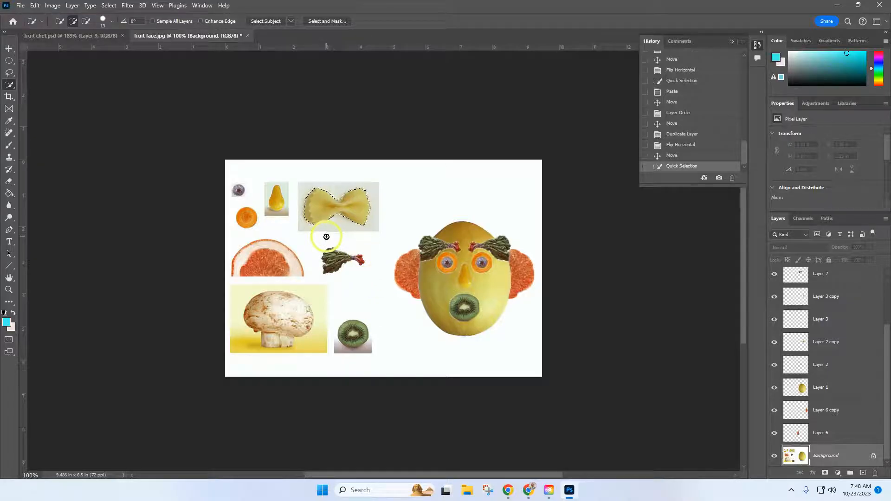
scroll(316, 227, "up", 4)
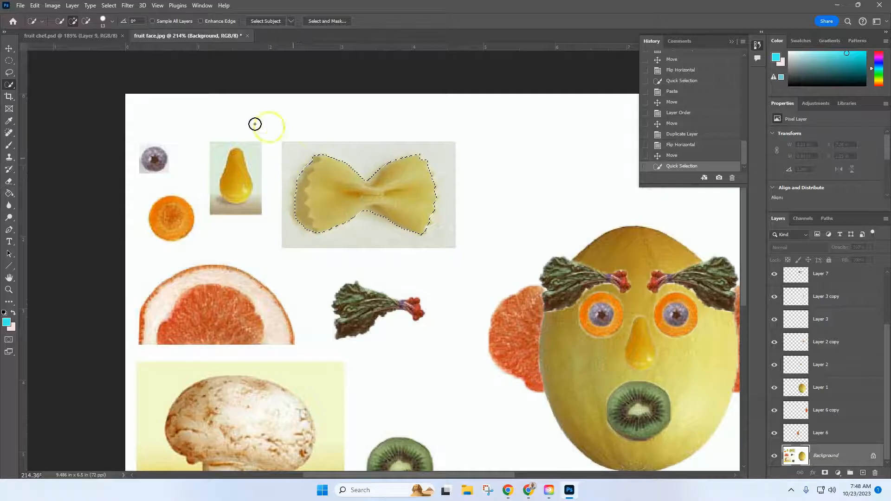
left_click(87, 21)
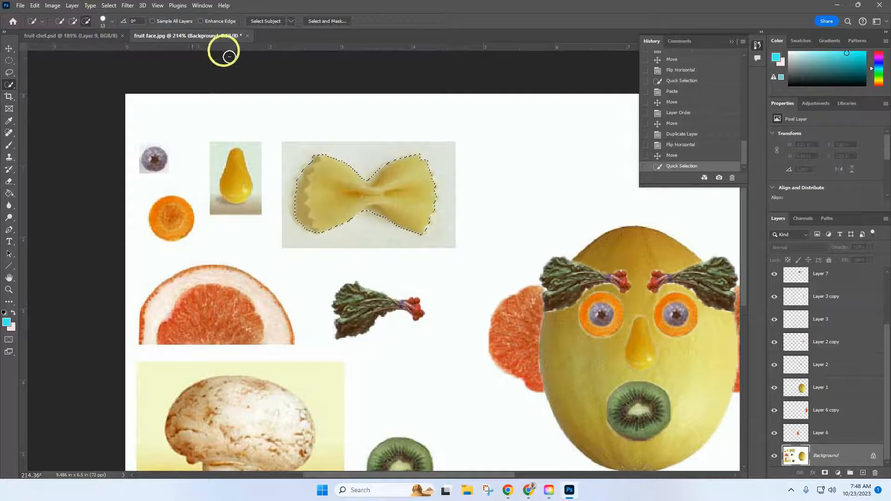
left_click_drag(294, 181, 300, 230)
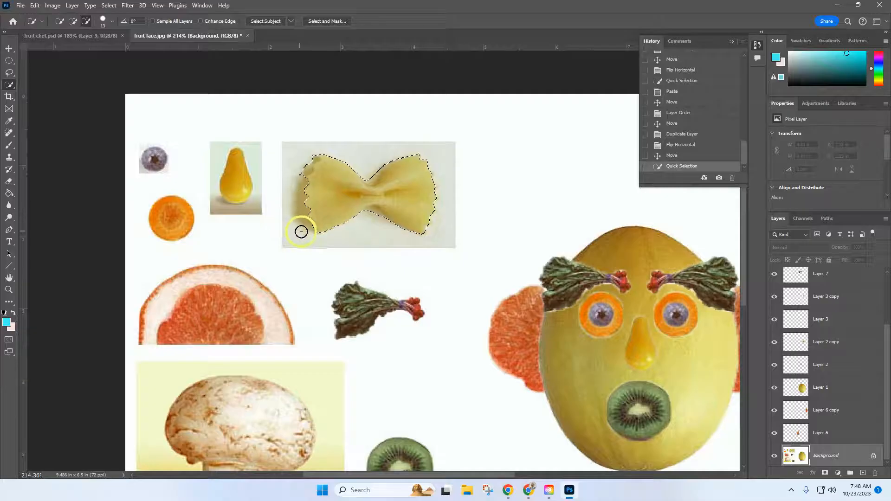
left_click(304, 164)
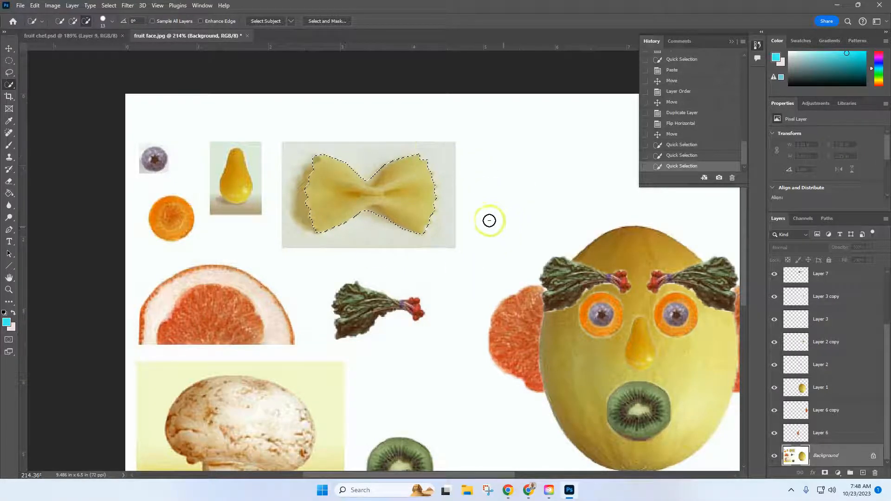
- Copy the selected bow-tie pasta, paste it onto its own layer and move the copy above the melon
scroll(473, 207, "down", 5)
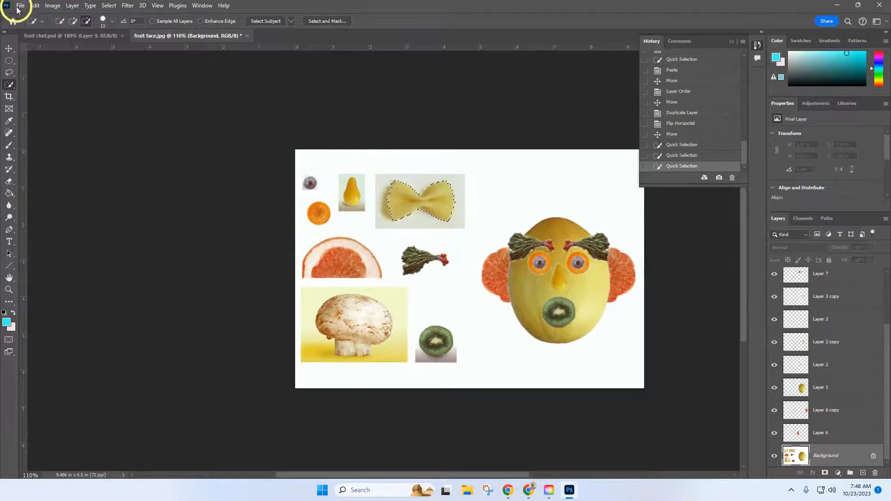
left_click(35, 6)
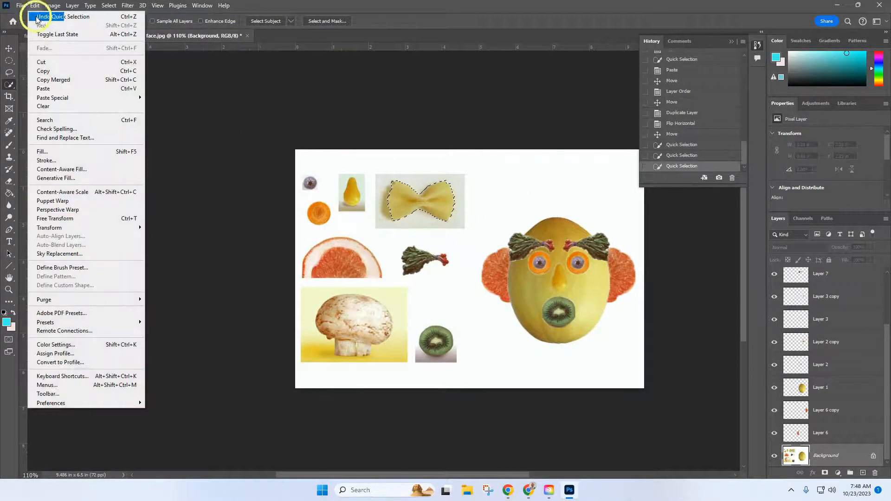
left_click(61, 71)
left_click(35, 6)
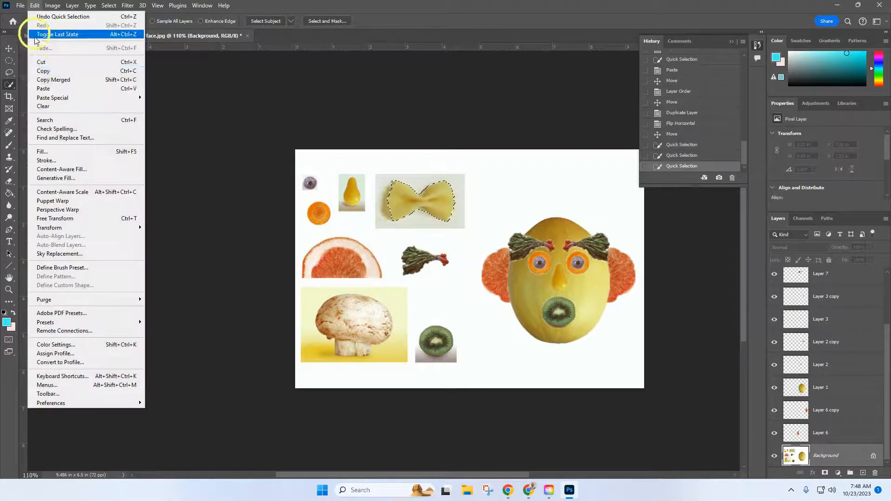
left_click(44, 88)
left_click(9, 48)
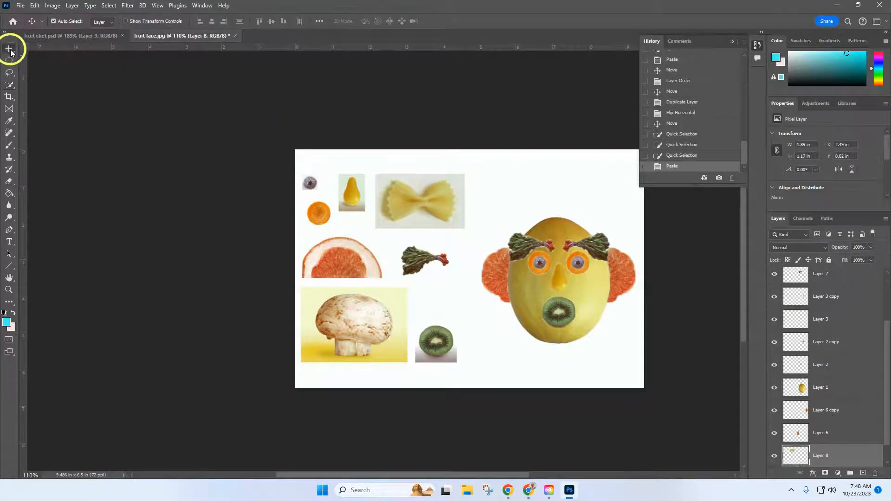
left_click_drag(432, 204, 538, 194)
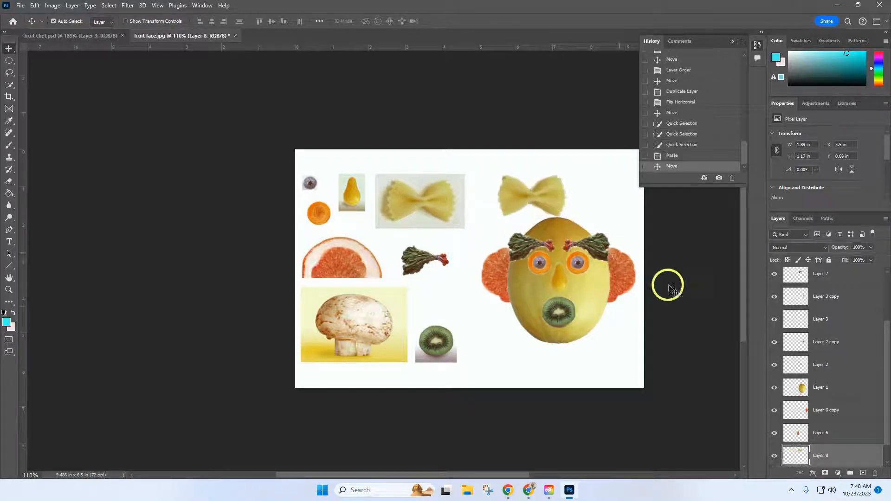
- Reorder the pasta layer to directly below Layer 7 and move the pasta under the melon's chin as a bow tie
left_click_drag(821, 454, 818, 291)
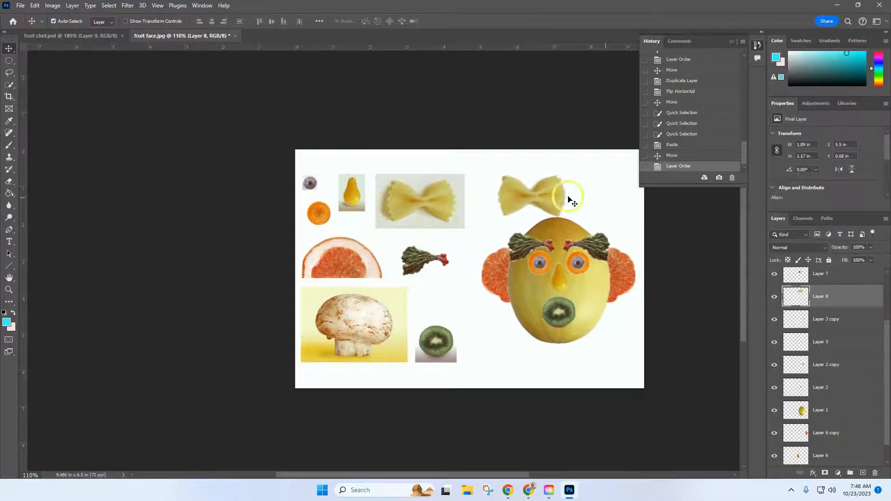
left_click_drag(531, 196, 558, 340)
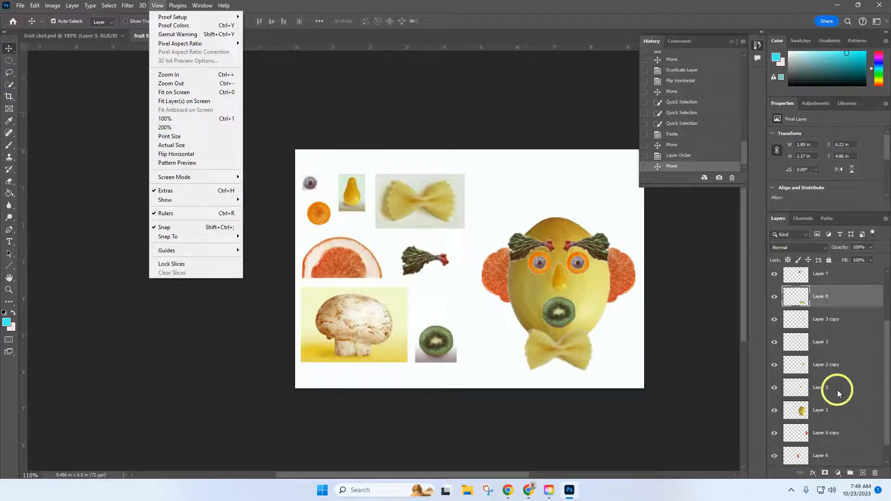
left_click(372, 93)
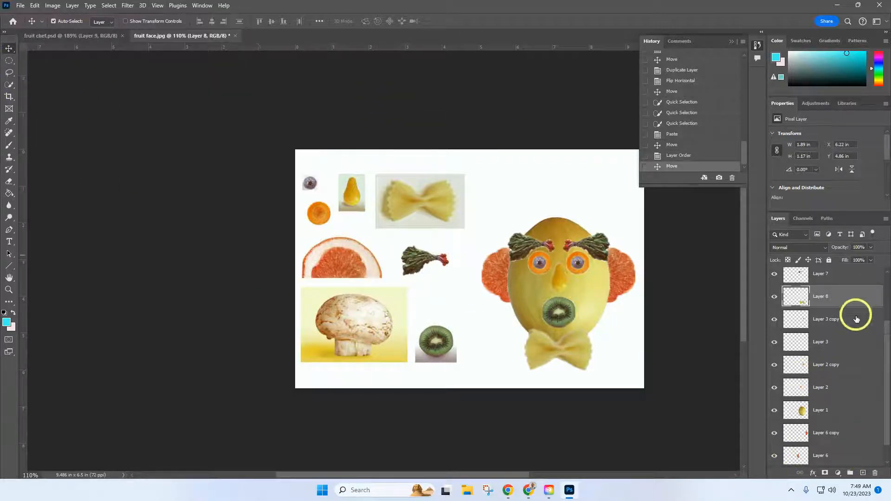
- Make the Background layer active and switch to the Quick Selection tool
scroll(843, 330, "down", 1)
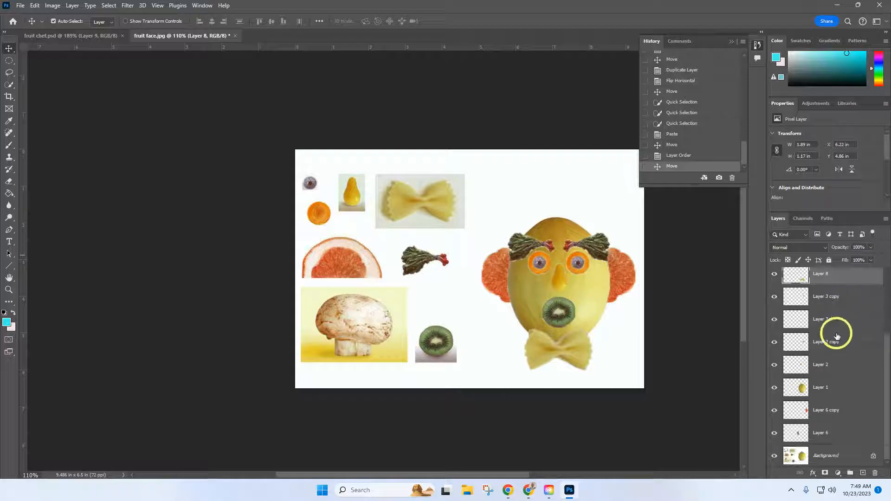
left_click(829, 452)
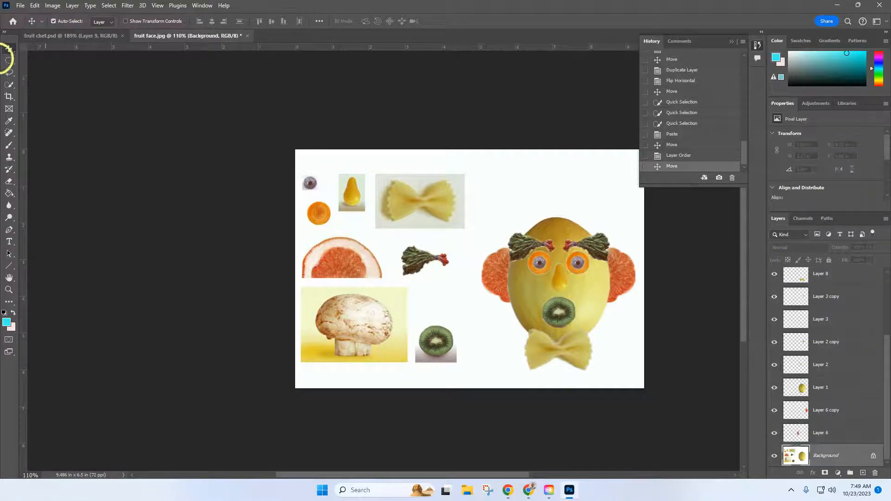
left_click(9, 84)
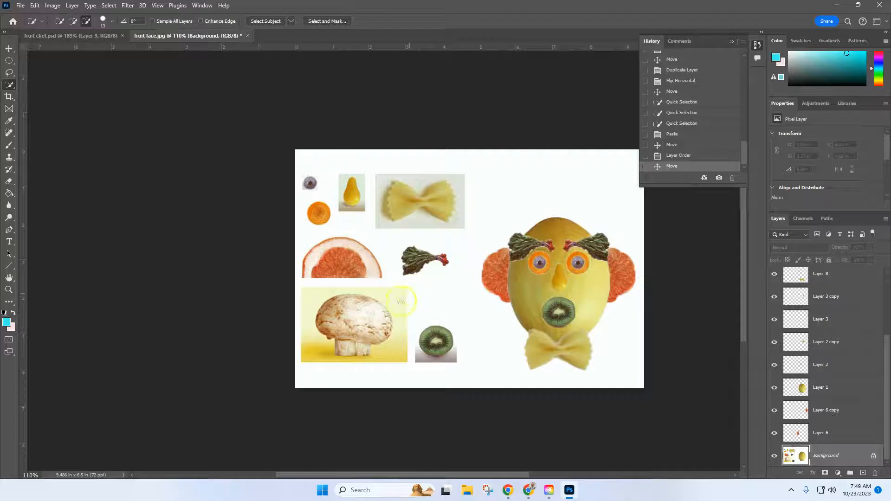
left_click_drag(362, 314, 351, 313)
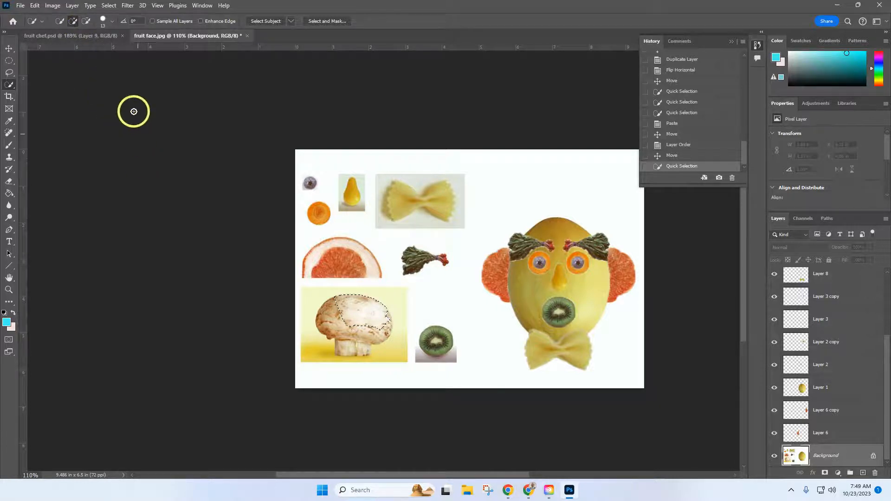
left_click(110, 6)
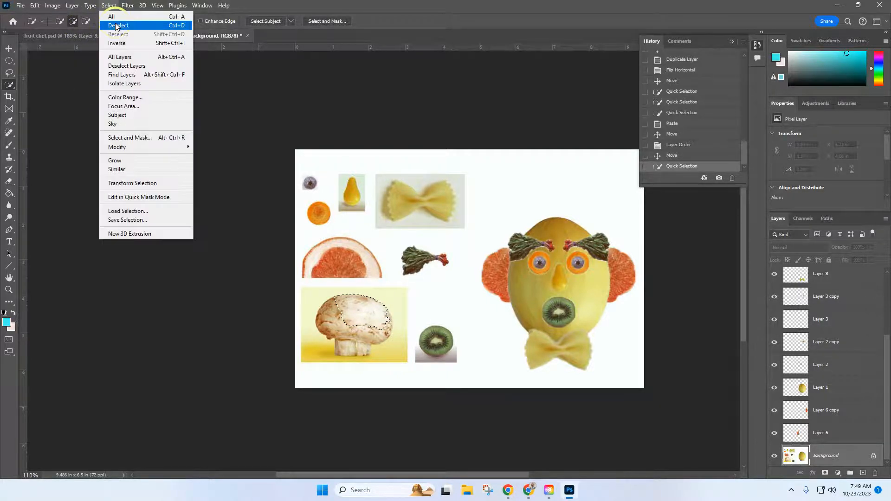
left_click(117, 25)
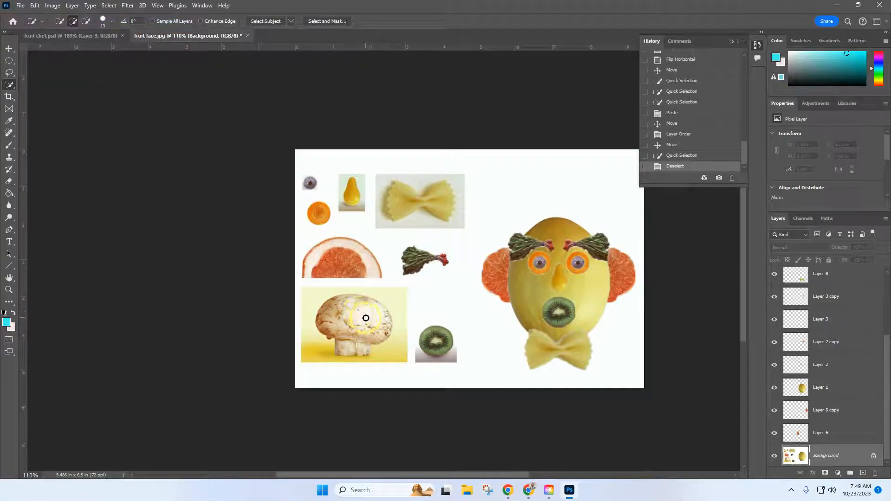
- Select the whole mushroom, cap and stem, with Quick Selection, then copy it and paste it onto a new layer
mouse_move(343, 317)
left_mouse_down()
mouse_move(335, 320)
mouse_move(358, 345)
left_mouse_up()
left_click(388, 335)
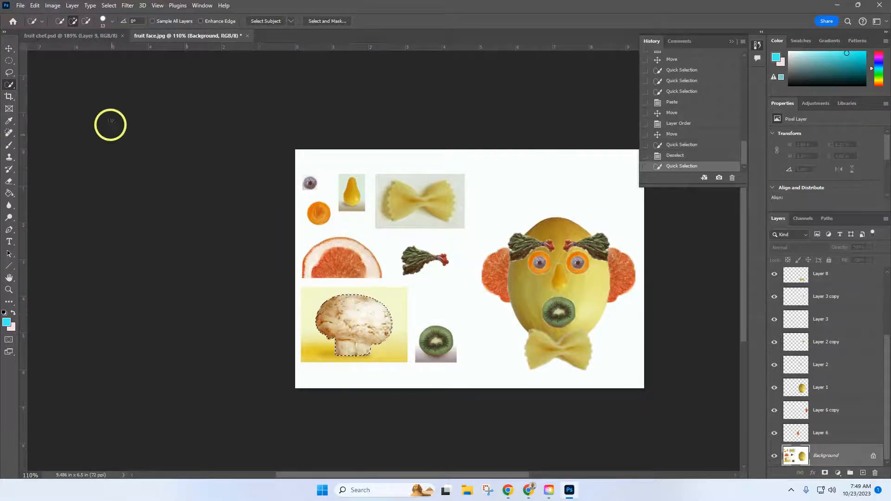
left_click(35, 5)
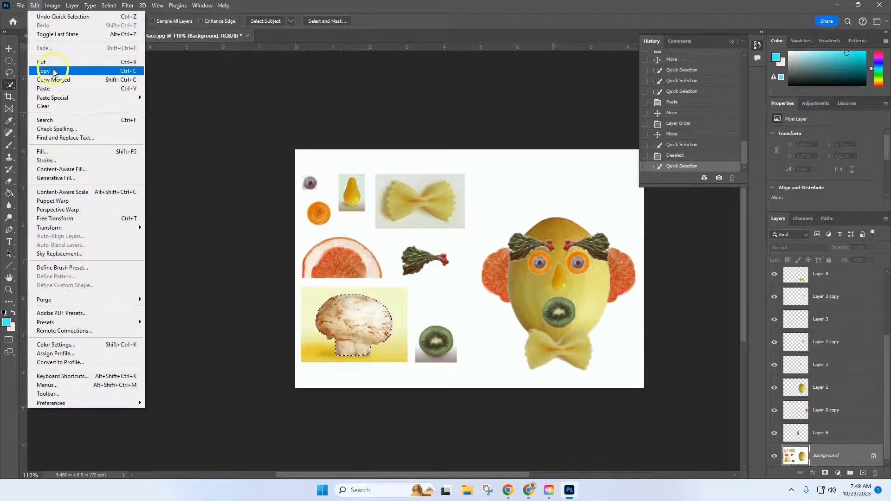
left_click(52, 69)
left_click(34, 5)
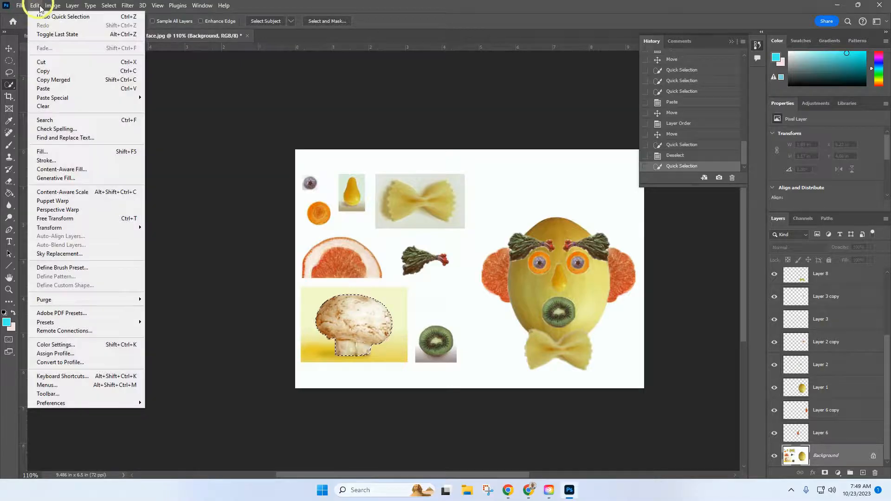
left_click(49, 91)
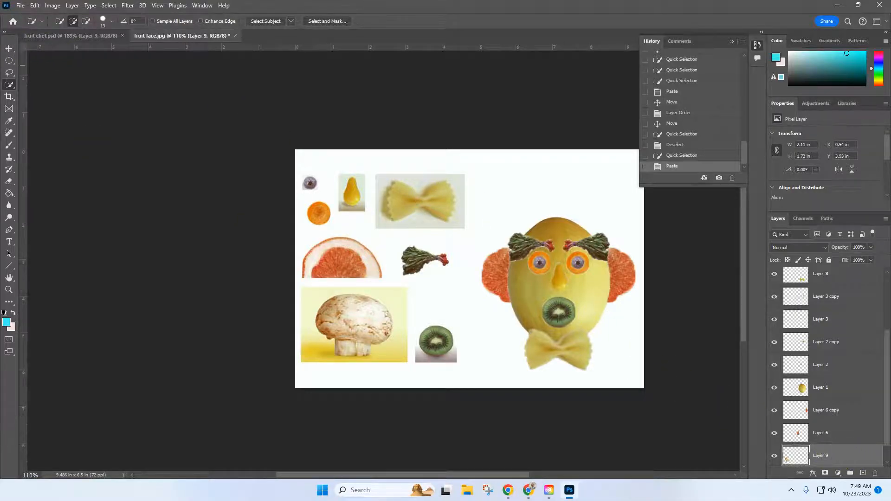
- Reorder the mushroom layer to directly above Layer 1 and place the mushroom on top of the melon as a chef hat
left_click(9, 50)
left_click_drag(357, 315, 495, 302)
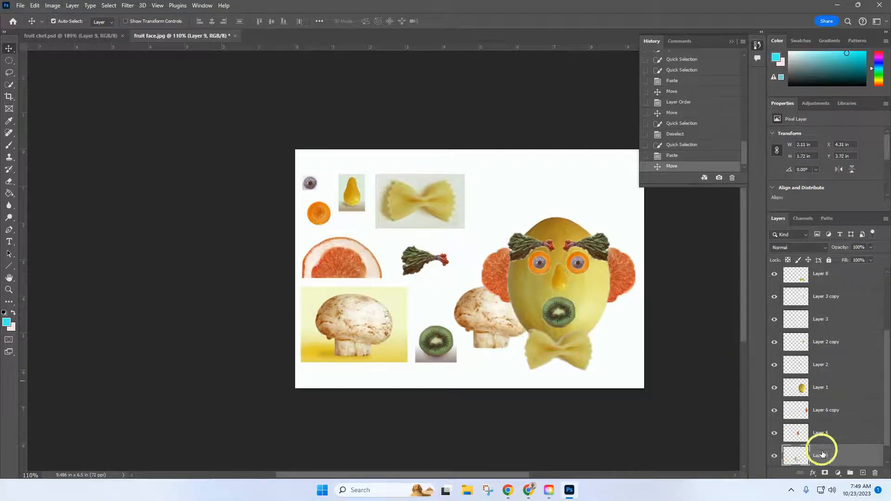
left_click_drag(823, 455, 817, 375)
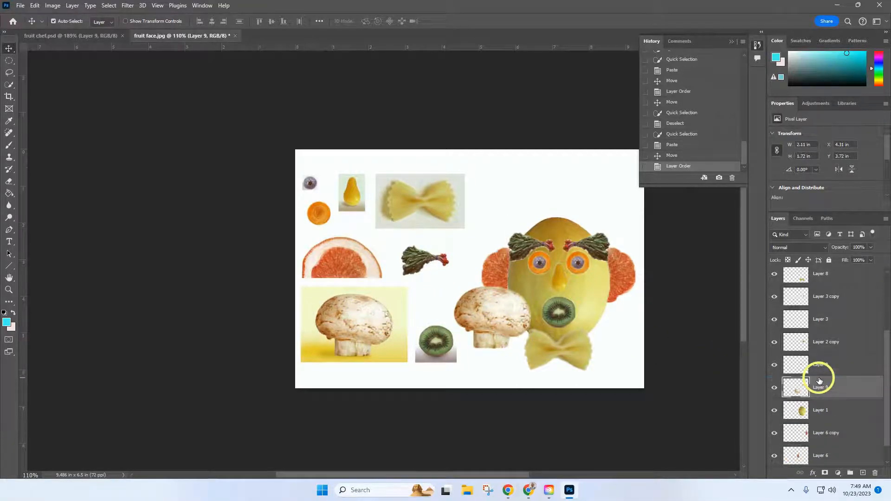
left_click_drag(490, 310, 553, 194)
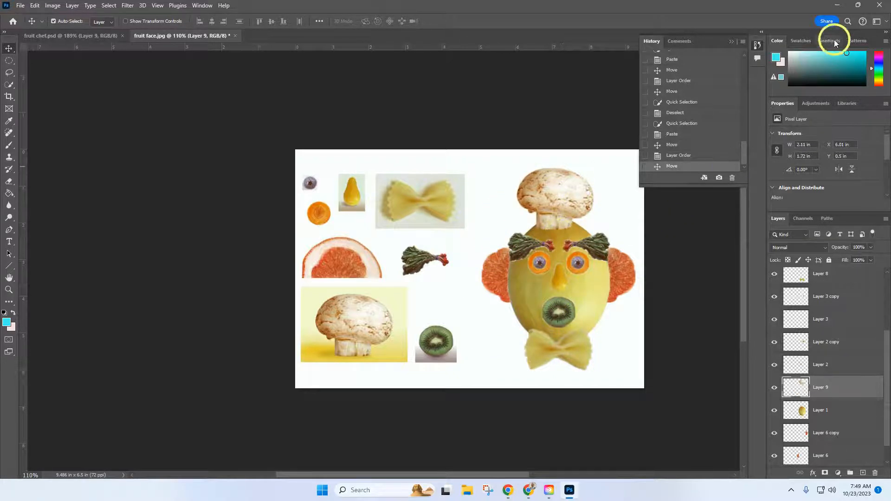
left_click(758, 44)
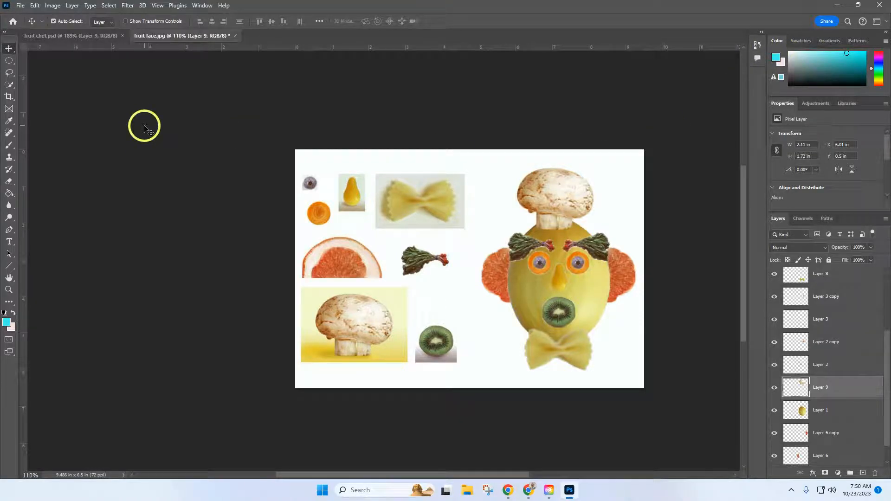
- Free Transform the mushroom hat to about 139% width and 94% height, centering it over the melon's top
left_click(35, 6)
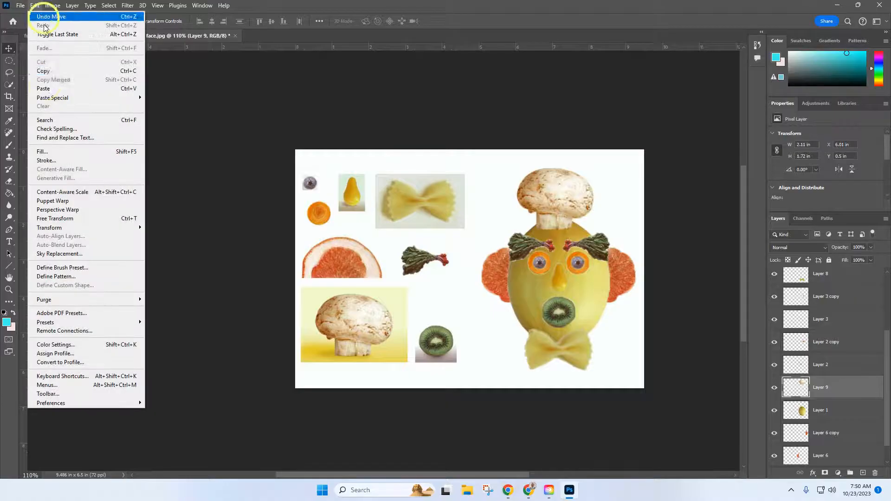
left_click(64, 219)
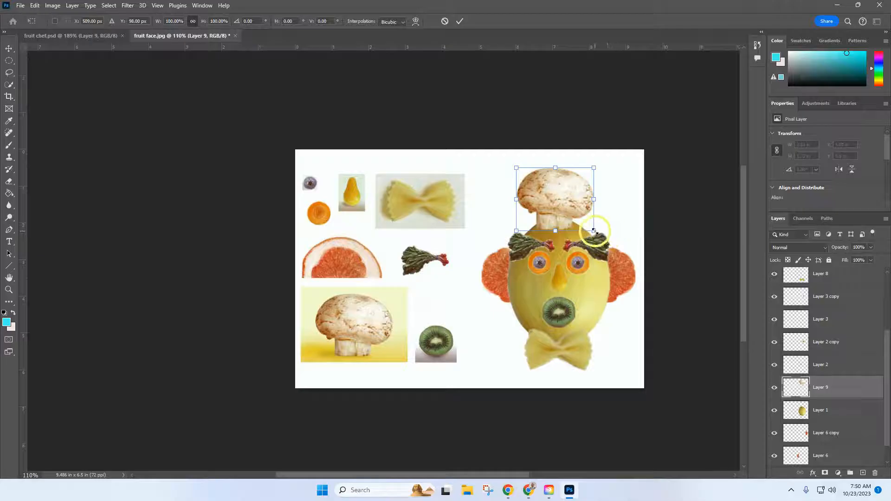
left_click_drag(593, 231, 626, 228)
left_click_drag(574, 199, 563, 201)
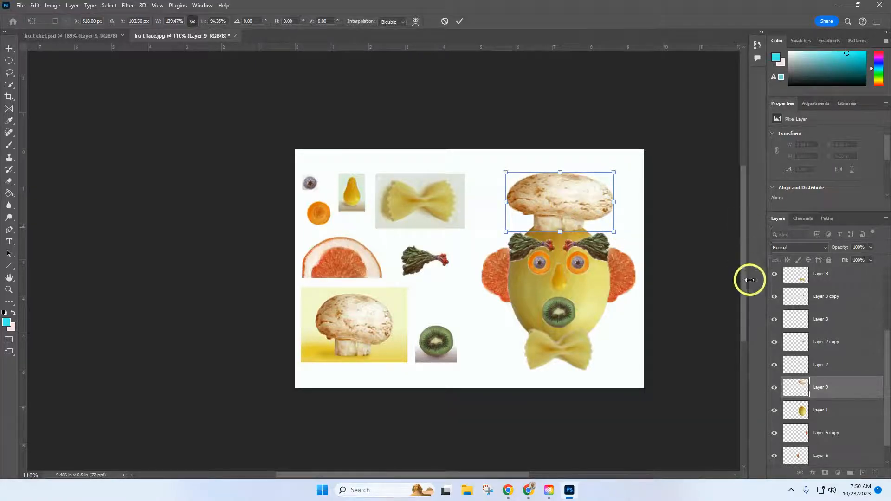
left_click(459, 22)
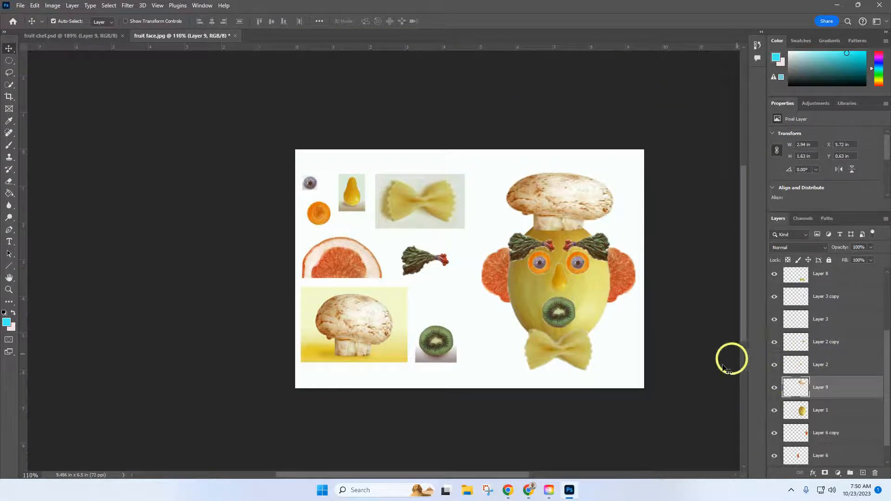
- Switch to Chrome and search Google Images for "kitchen" in a new tab
mouse_move(528, 493)
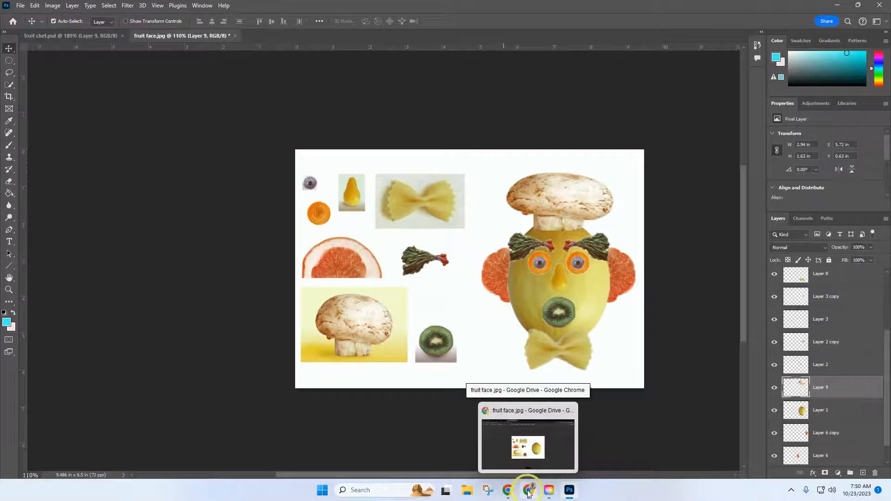
left_click(528, 493)
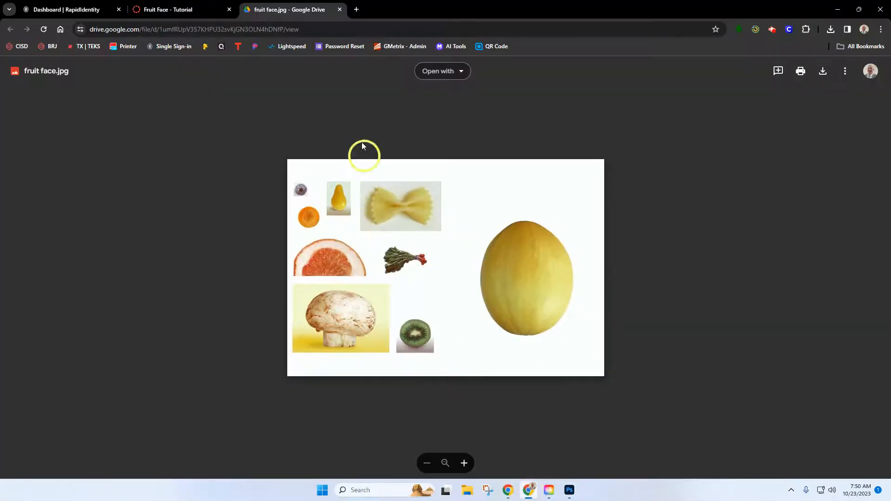
left_click(355, 10)
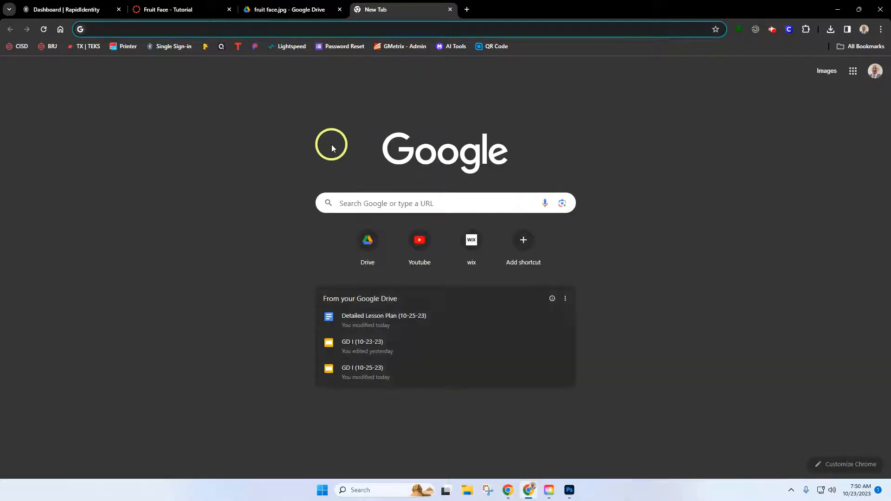
type("kit")
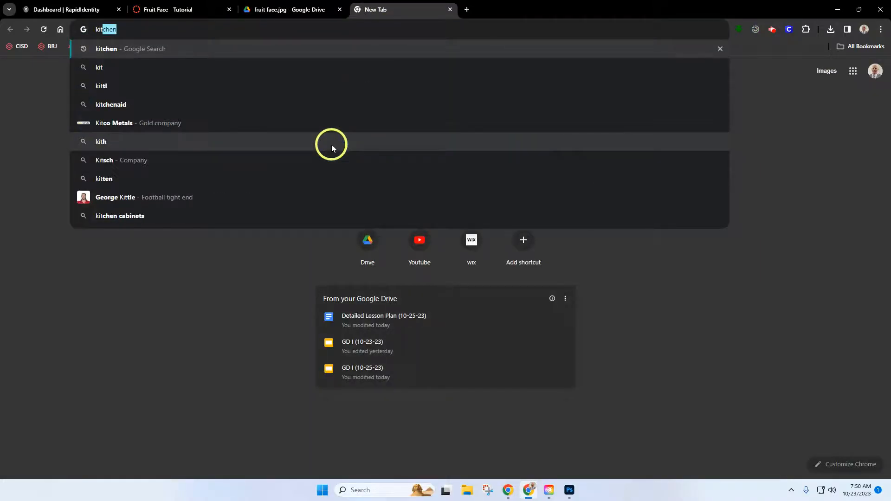
key("Return")
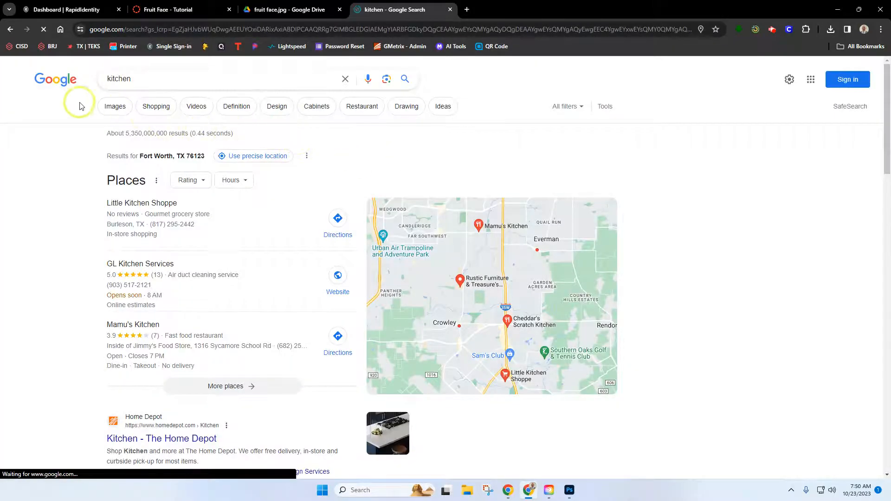
left_click(111, 106)
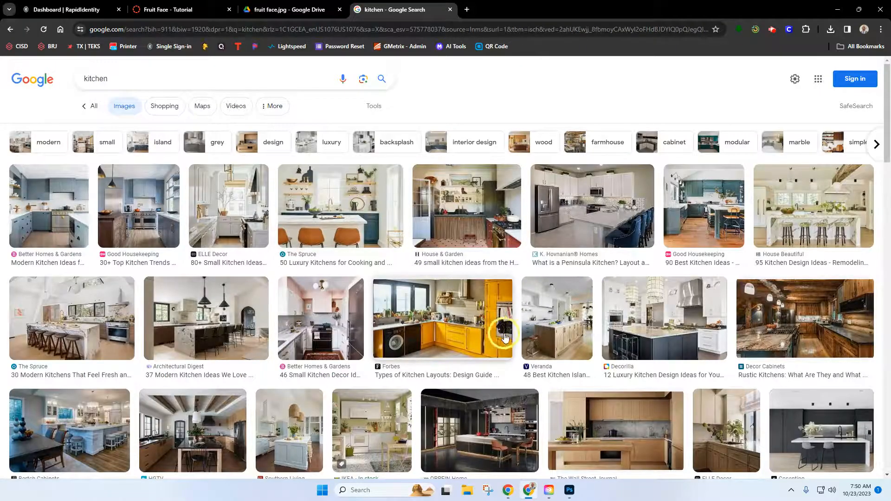
- Find the Decor Cabinets rustic kitchen picture in the image results and save it to Downloads as "kitchen 2"
scroll(505, 338, "down", 2)
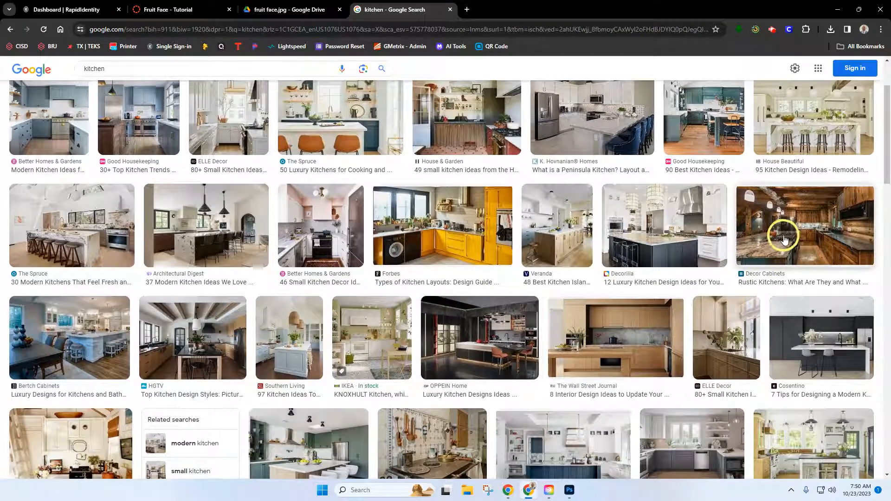
left_click(784, 237)
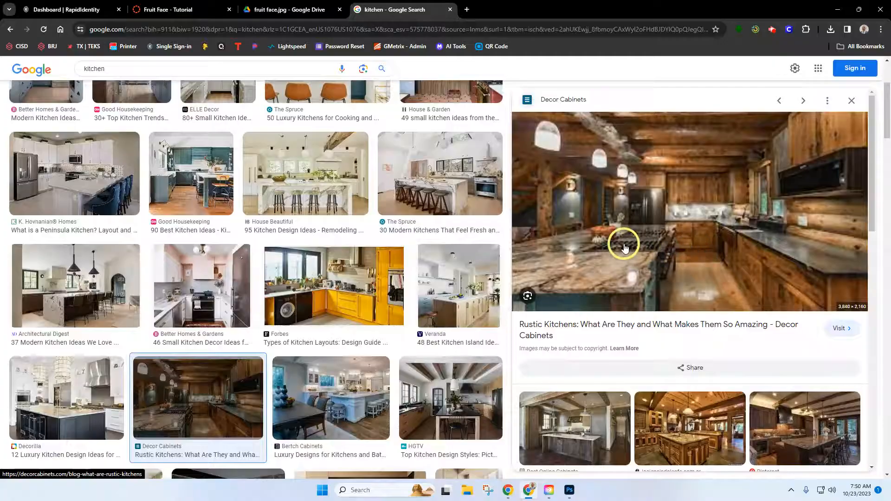
right_click(630, 239)
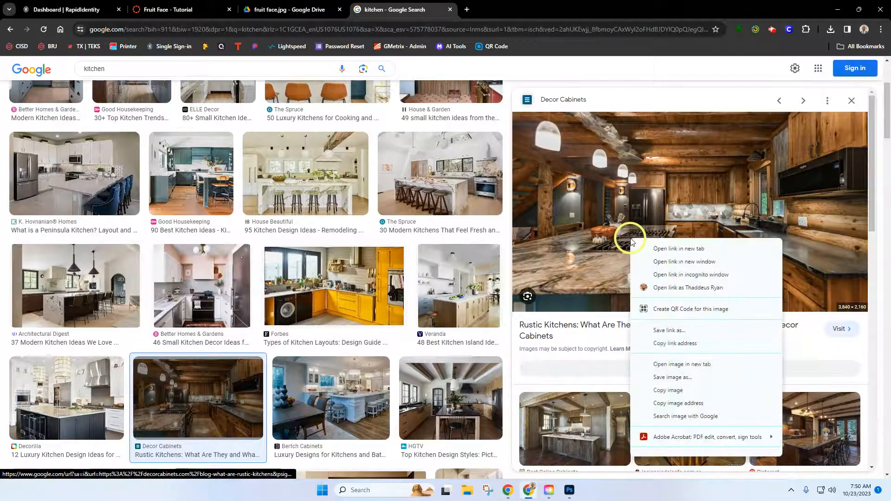
left_click(673, 377)
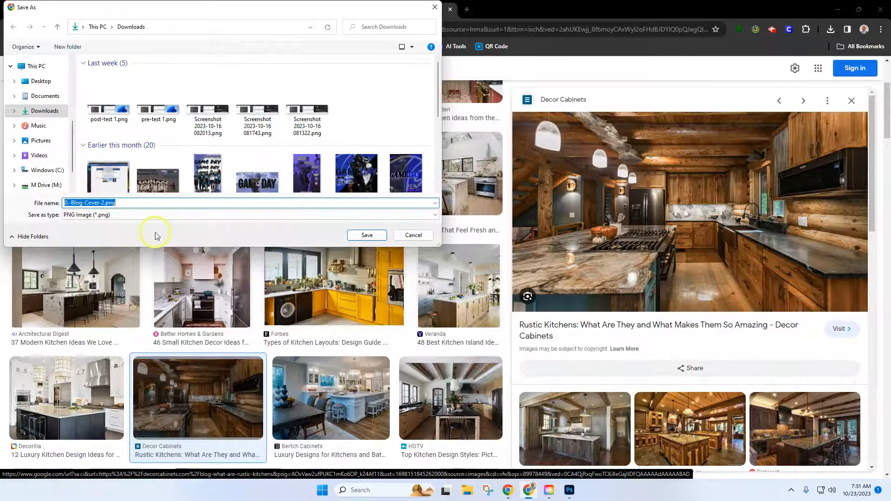
type("kitchen 2")
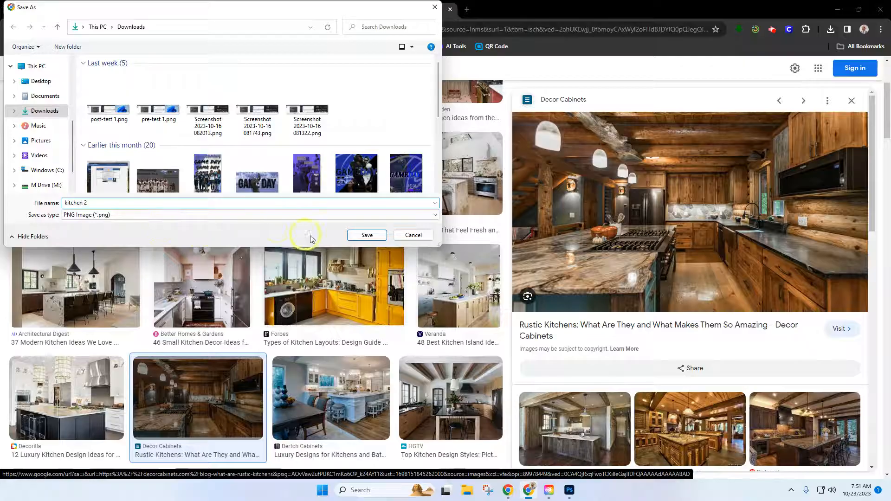
left_click(359, 239)
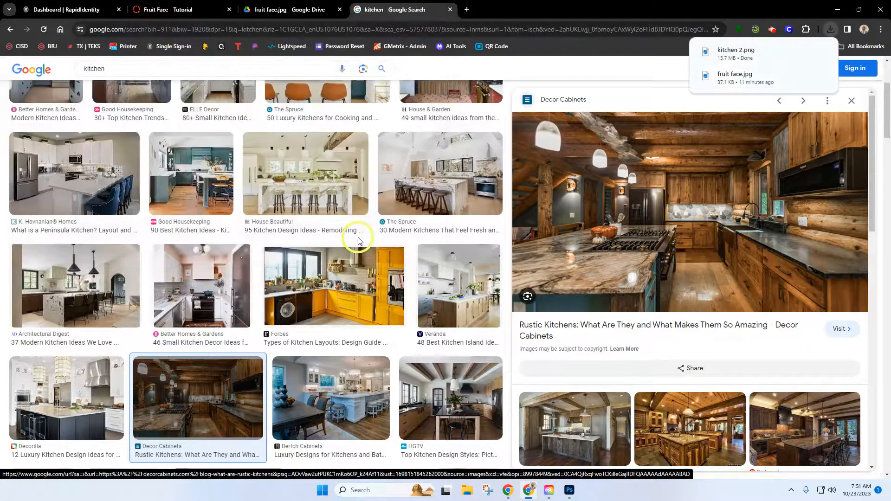
- Switch to Photoshop and place kitchen 2.png from Downloads as an embedded image in the fruit face document
left_click(571, 490)
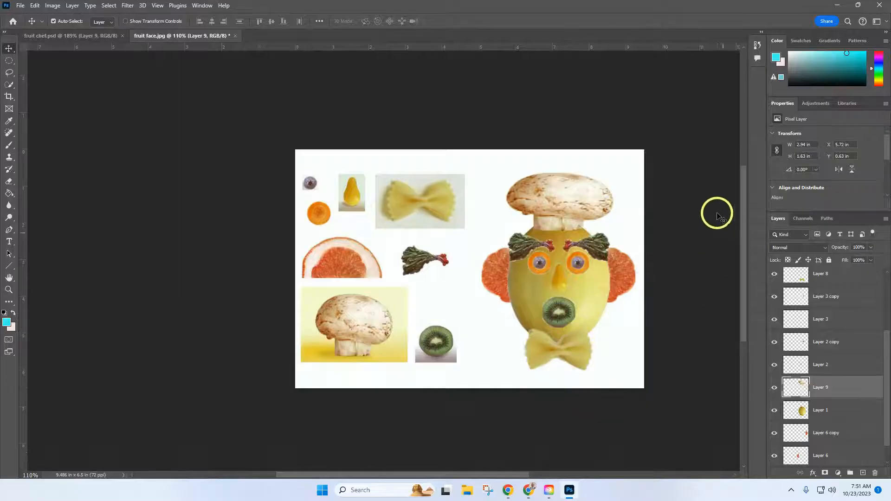
left_click(20, 6)
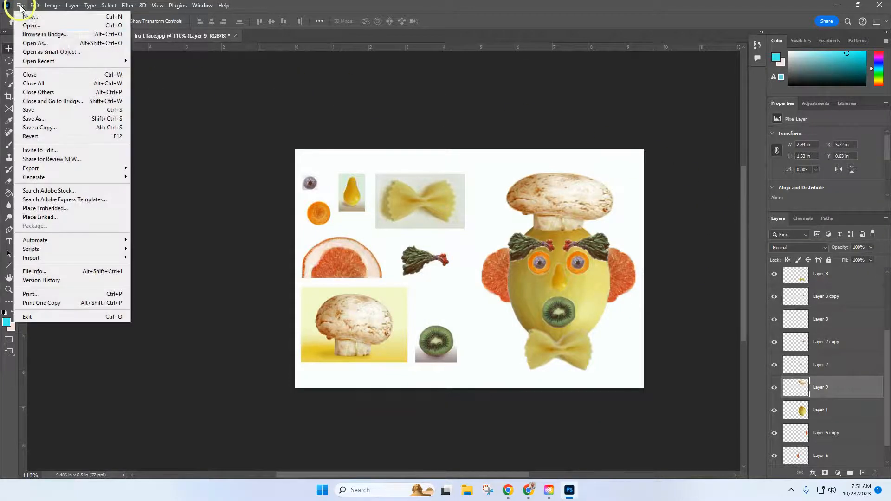
left_click(55, 209)
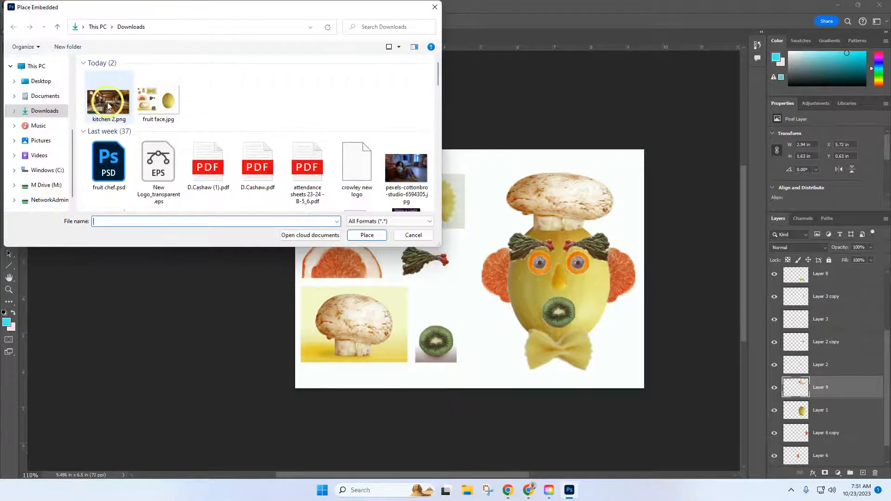
left_click(108, 105)
left_click(366, 235)
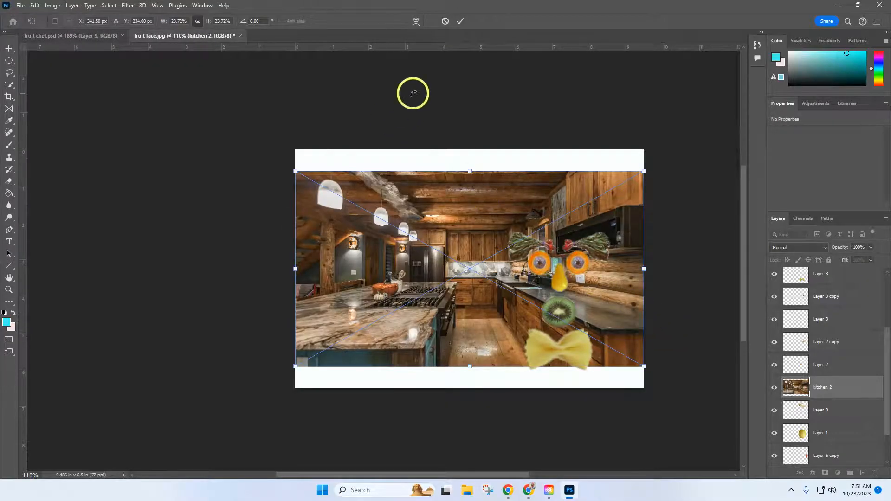
- Scale the placed kitchen to about 29% so it covers the whole canvas, and move its layer directly above Background
left_click_drag(295, 170, 272, 123)
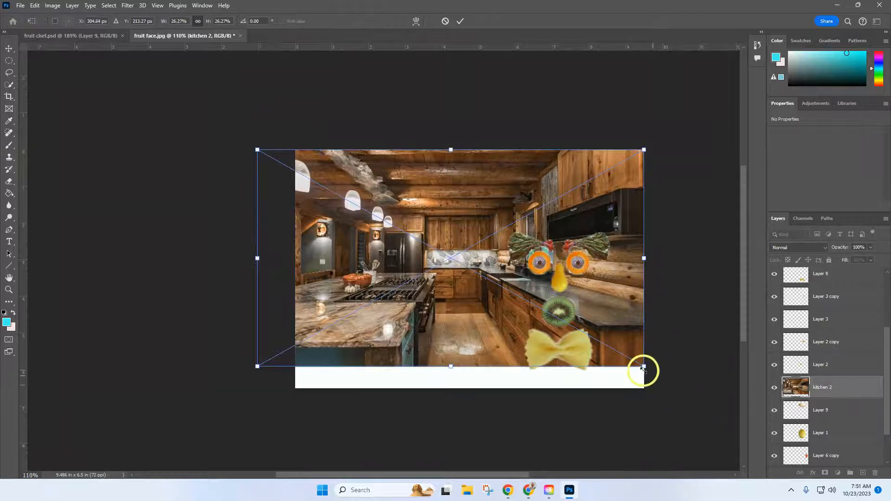
left_click_drag(642, 369, 655, 388)
left_click_drag(663, 400, 671, 412)
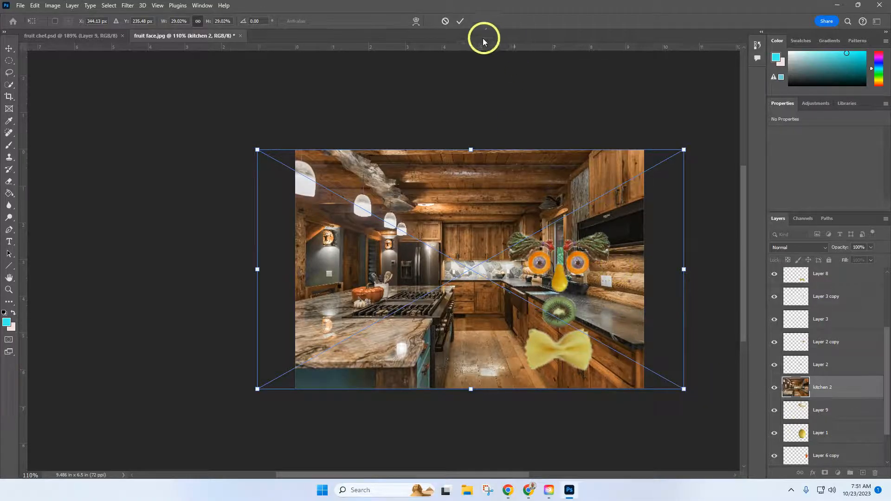
left_click(459, 23)
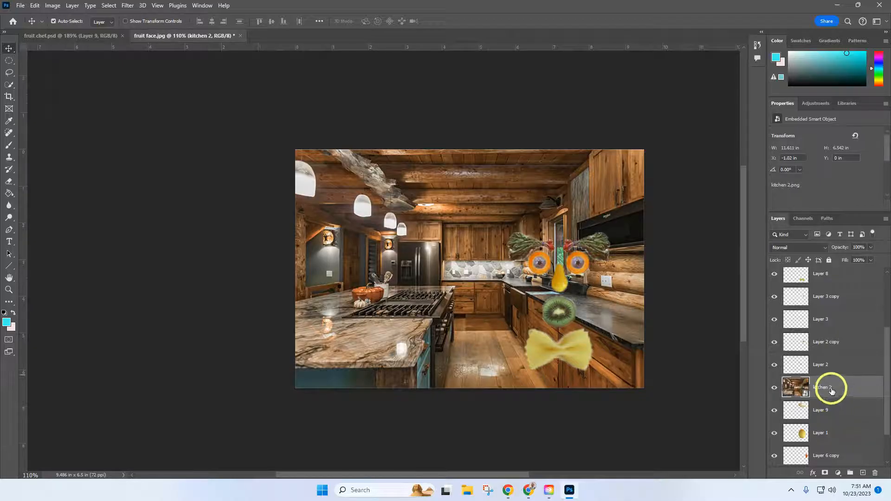
left_click_drag(831, 391, 832, 441)
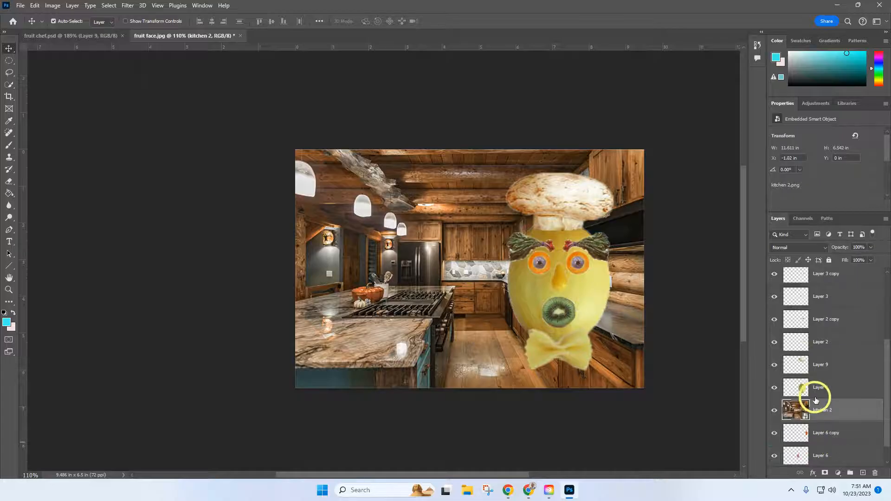
left_click_drag(826, 388, 829, 439)
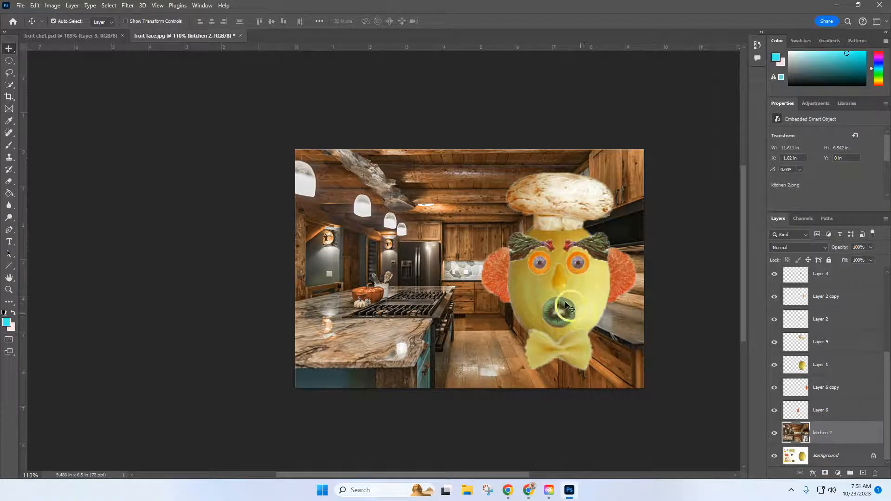
- Switch to Chrome and replace the kitchen image search with a search for "chef"
left_click(529, 490)
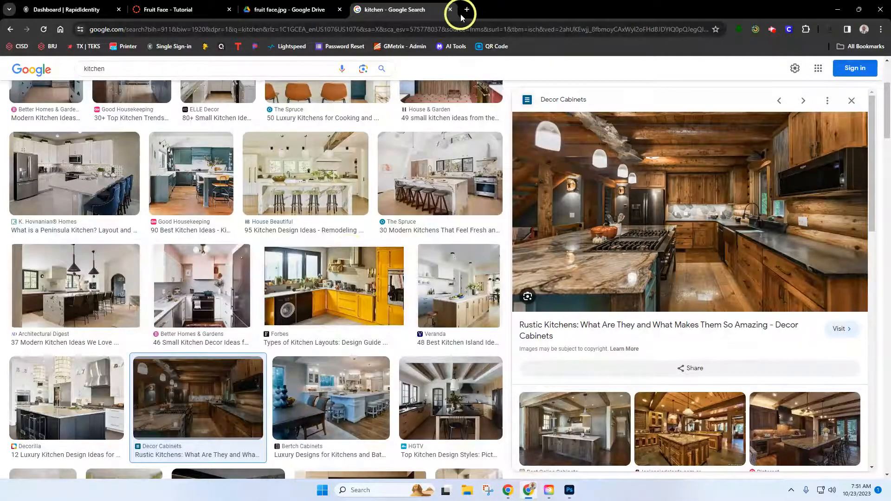
double_click(108, 69)
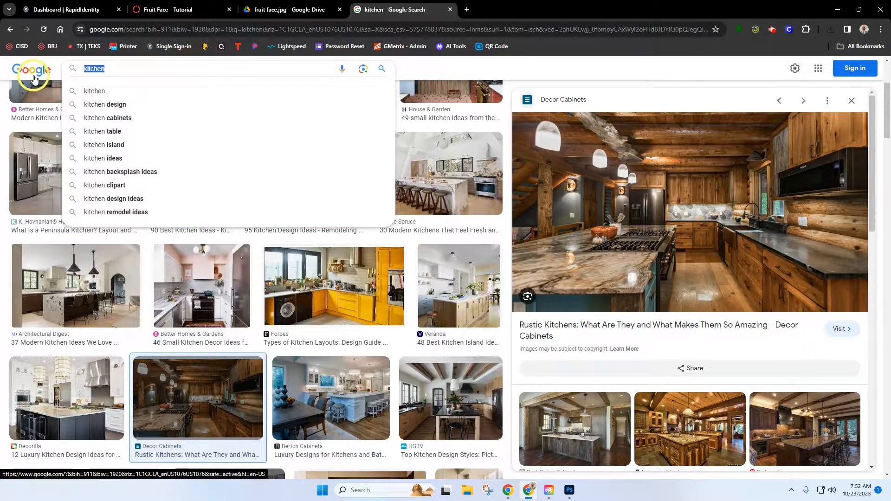
type("ch")
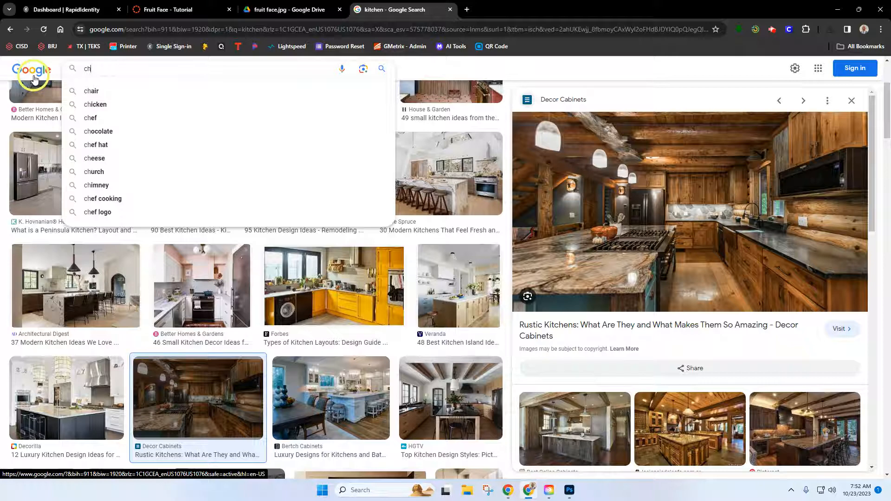
type("ef")
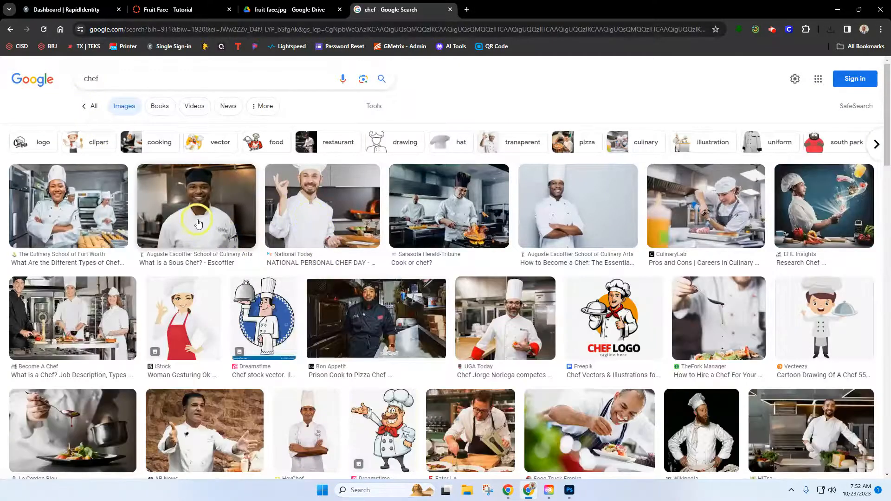
- Open the Escoffier sous chef picture and save it to Downloads as "chef"
left_click(202, 222)
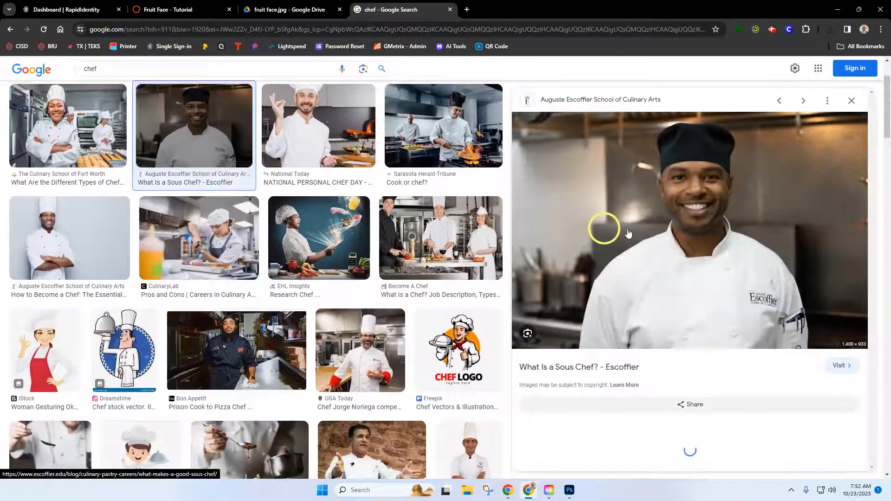
right_click(688, 246)
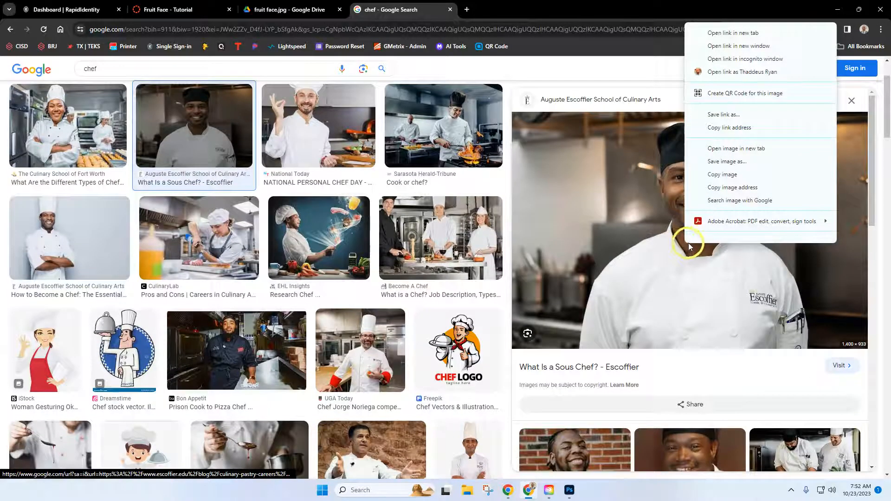
left_click(729, 167)
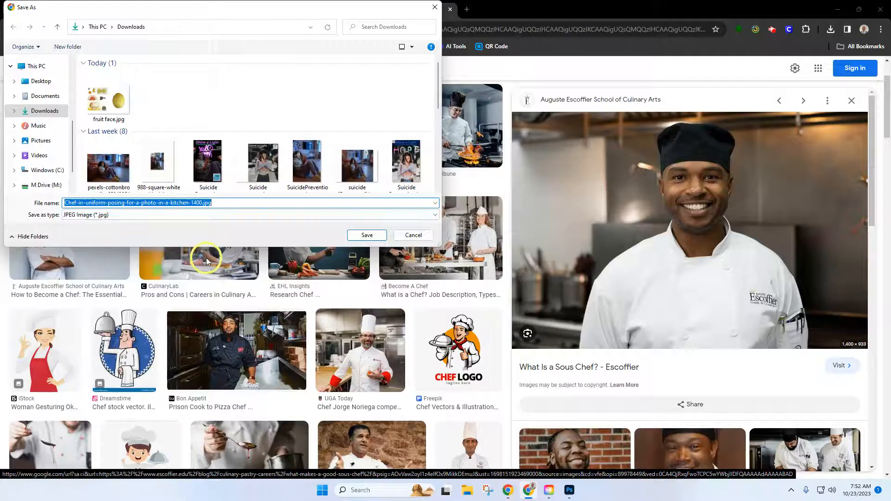
type("chef")
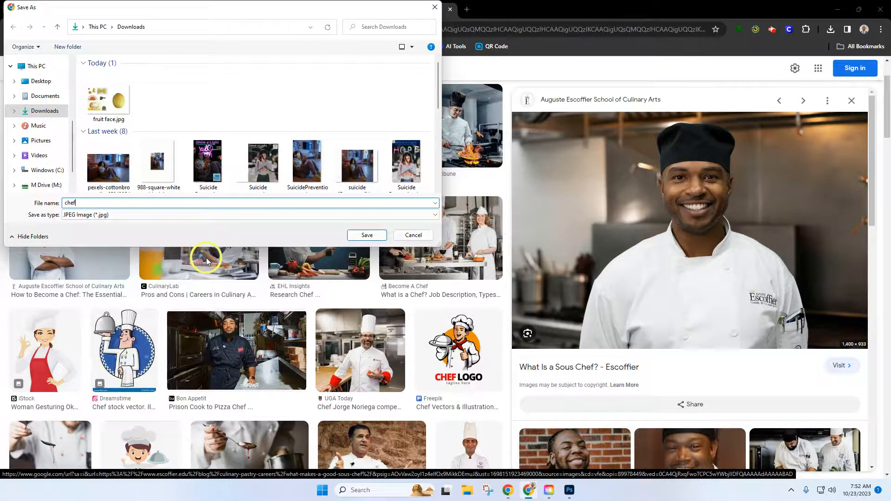
key("Return")
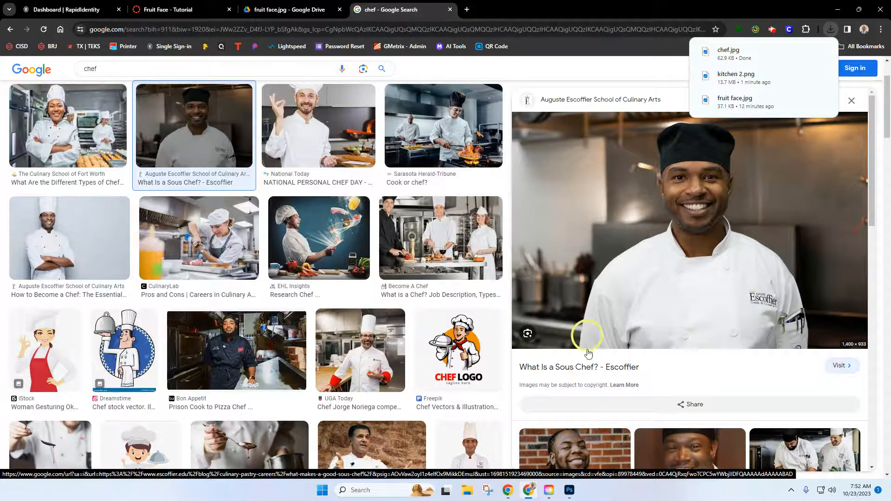
- Switch to Photoshop and place chef.jpg from Downloads as an embedded image at its default size
left_click(569, 490)
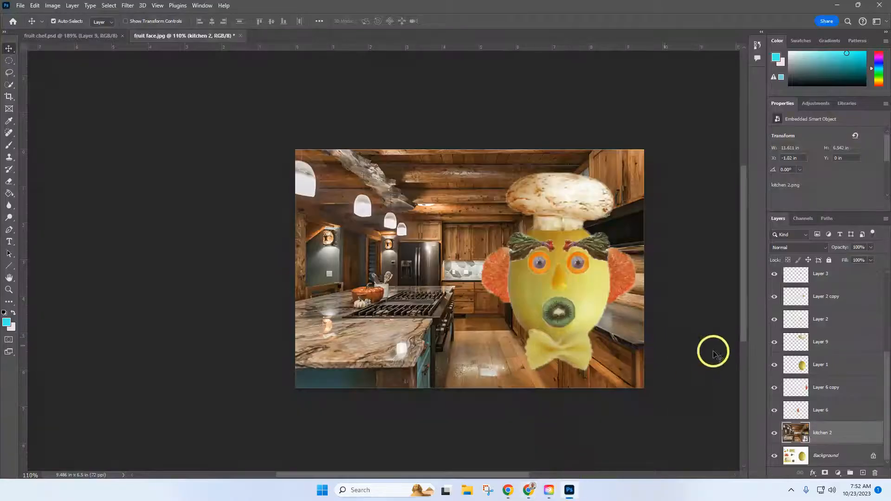
left_click(18, 9)
left_click(40, 209)
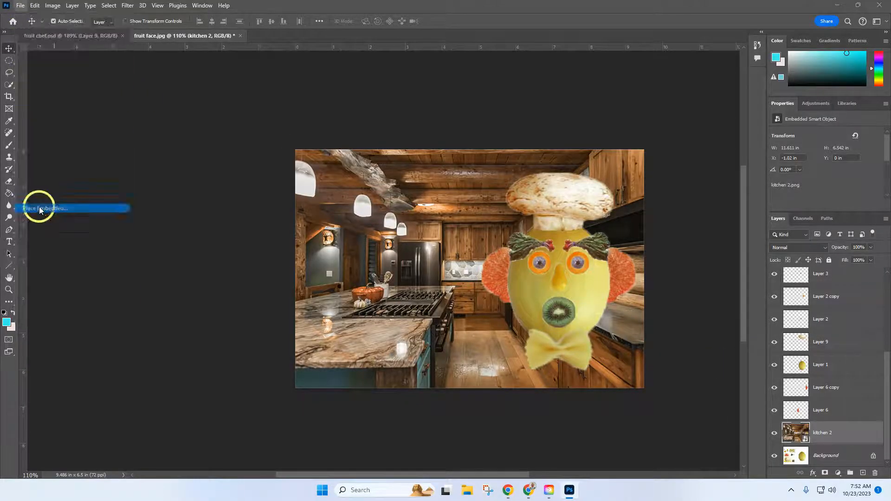
left_click(110, 102)
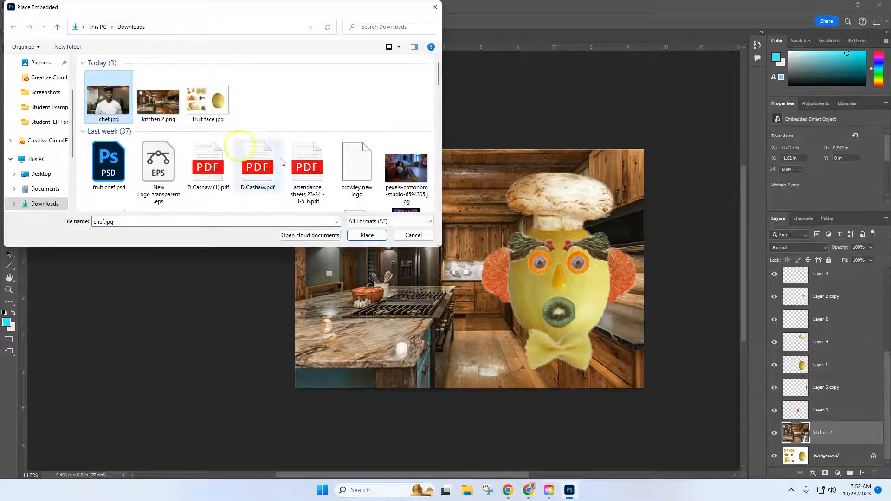
left_click(367, 237)
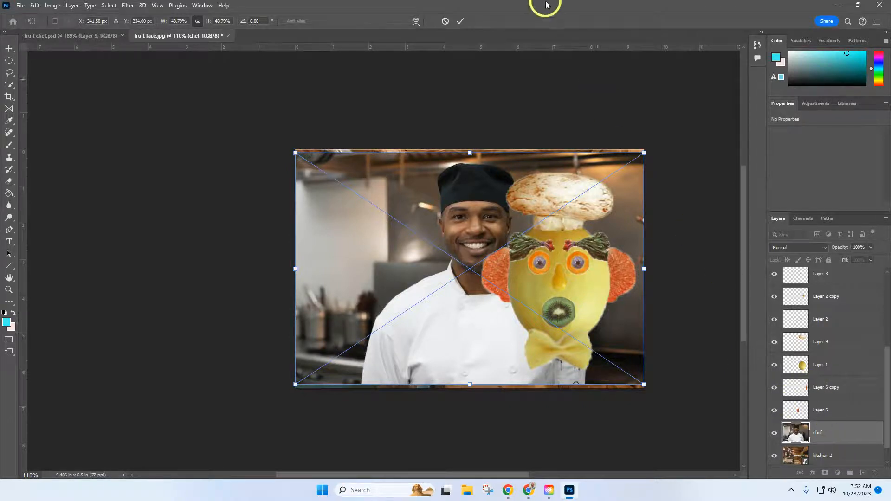
left_click(460, 22)
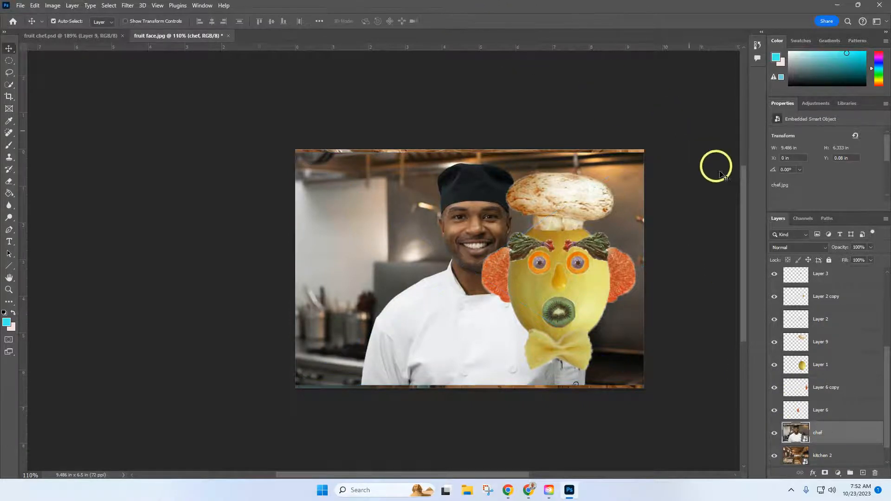
- Move the chef layer to the top of the layer stack, above Layer 5
left_click_drag(824, 436, 826, 265)
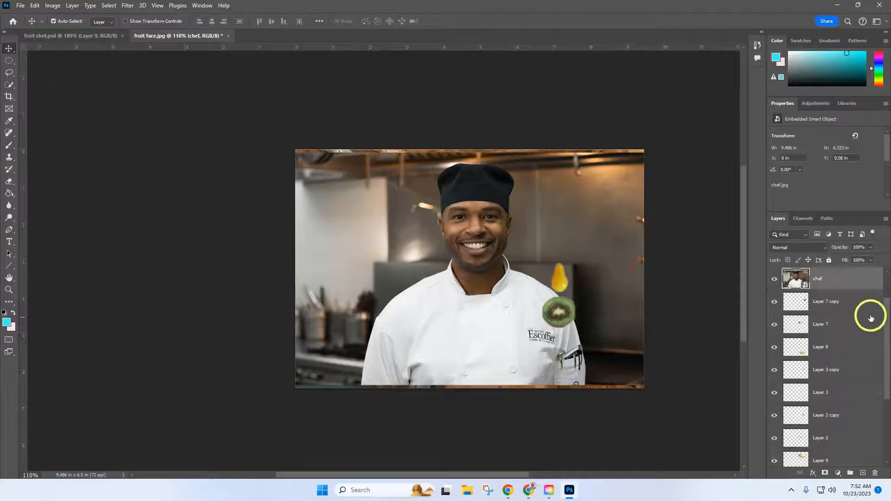
scroll(879, 334, "up", 2)
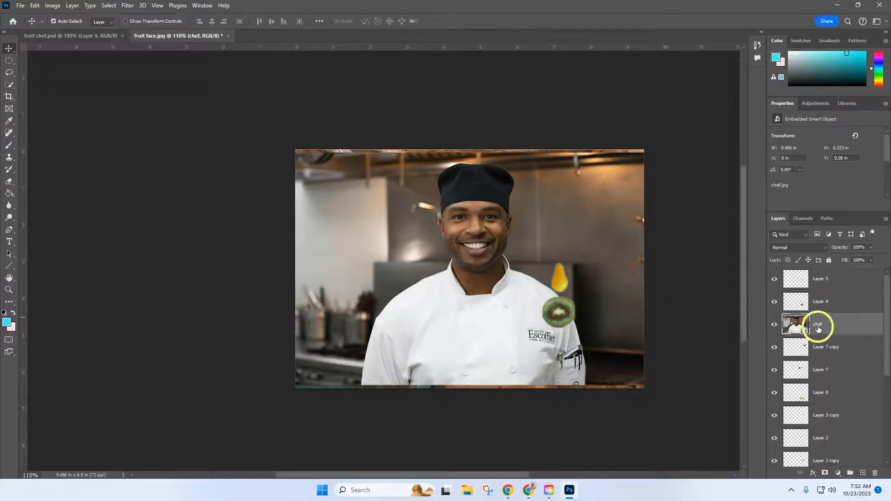
left_click_drag(818, 328, 822, 276)
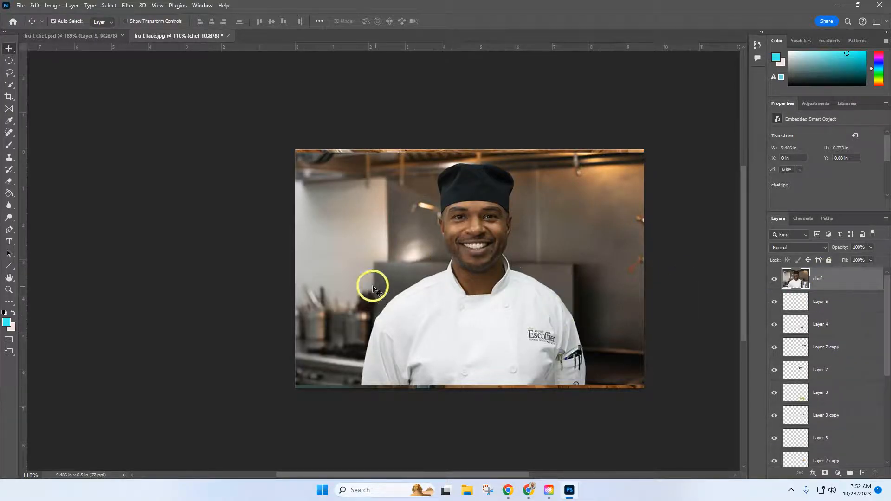
- Select the white chef's coat in the chef photo with the Quick Selection tool and copy it onto a new layer
left_click(9, 85)
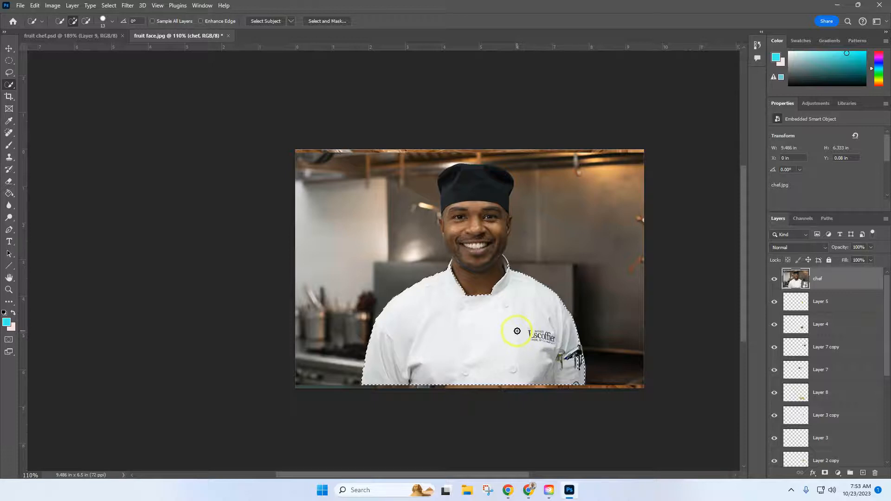
left_click(36, 6)
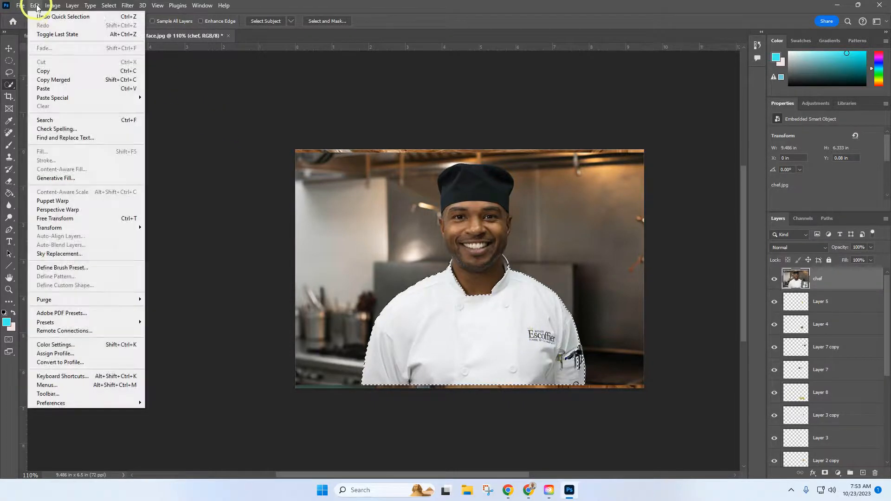
left_click(49, 72)
left_click(34, 6)
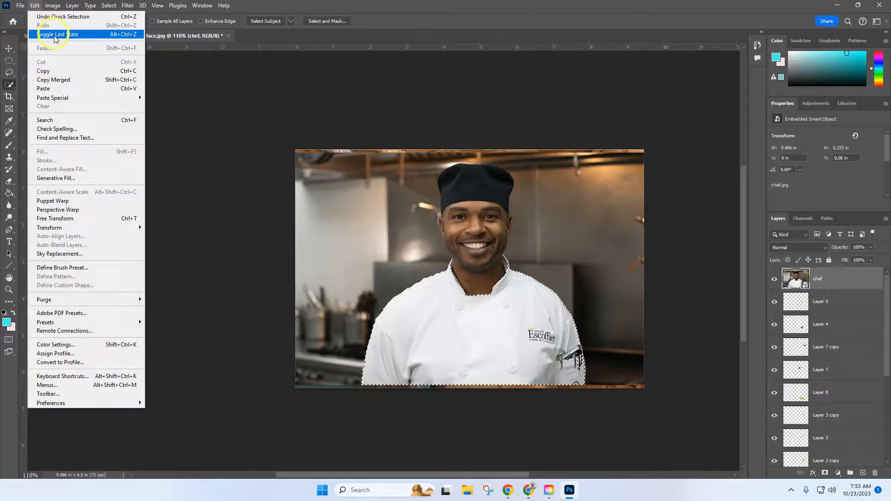
left_click(59, 88)
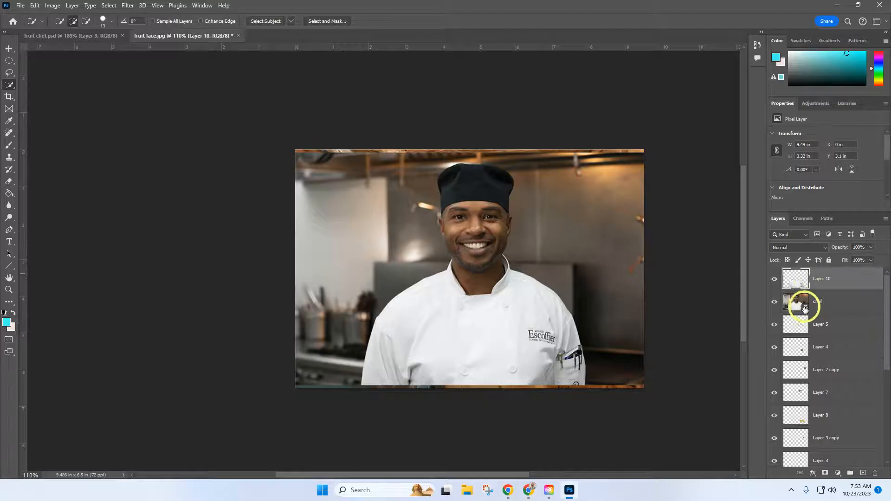
- Delete the original chef photo layer, keeping the pasted coat layer
left_click(836, 306)
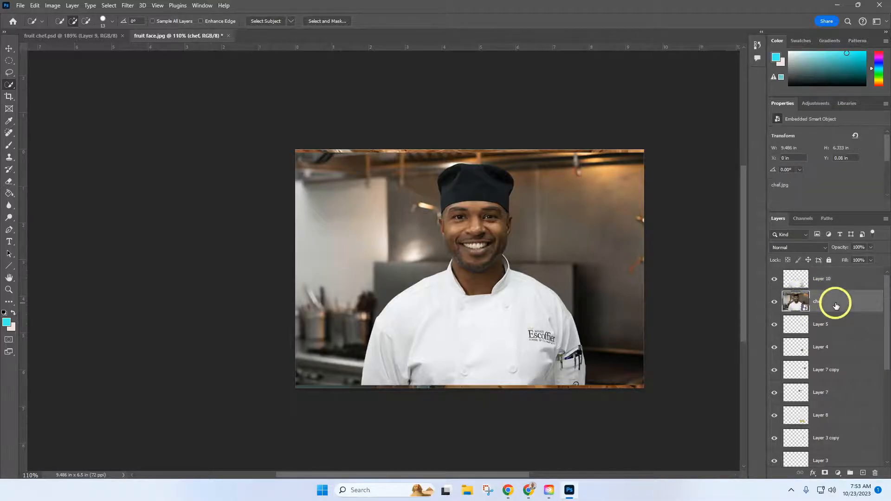
left_click(875, 474)
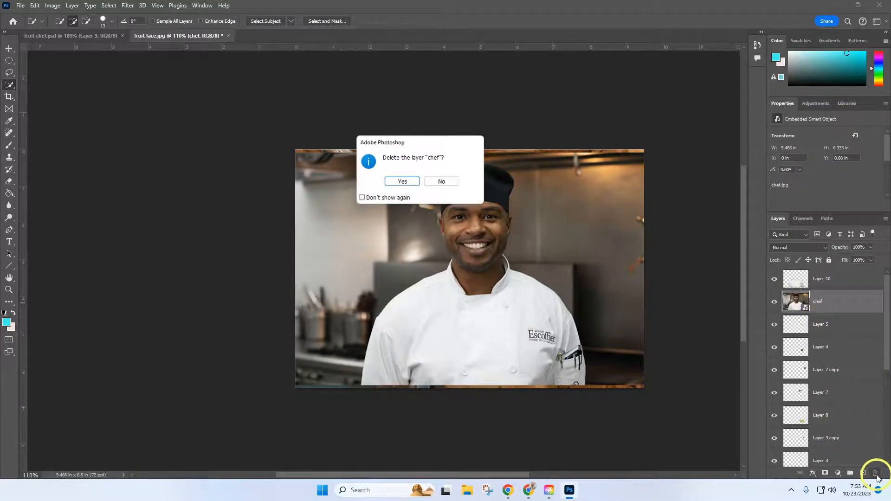
left_click(398, 185)
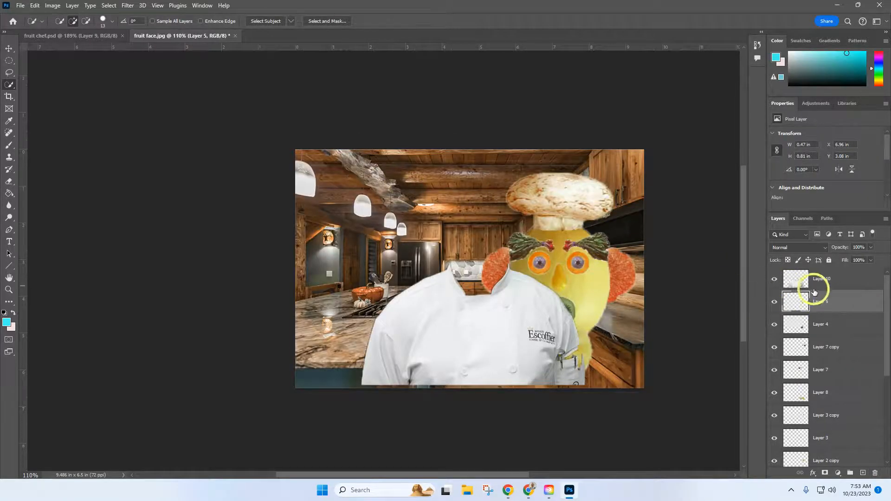
- Move the pasted coat layer down the layer stack to sit between Layer 6 and kitchen 2
left_click(835, 284)
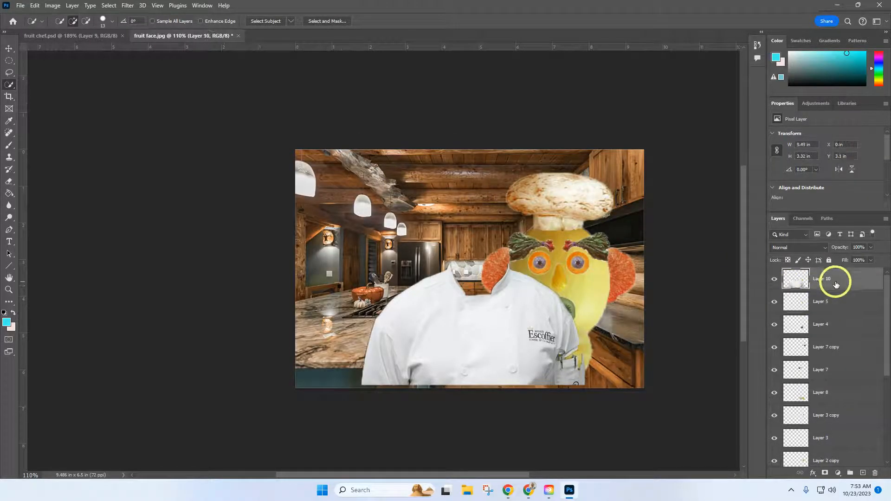
left_click_drag(837, 283, 835, 447)
scroll(806, 377, "down", 4)
scroll(807, 377, "down", 3)
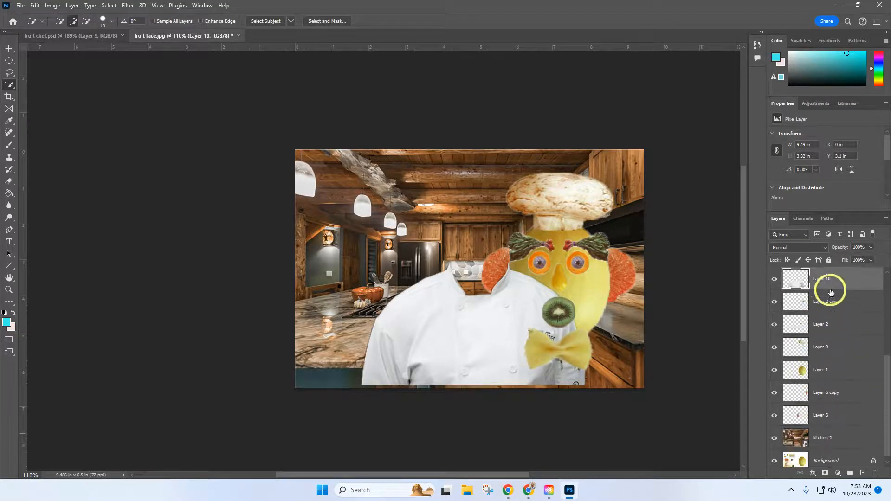
left_click_drag(831, 278, 845, 424)
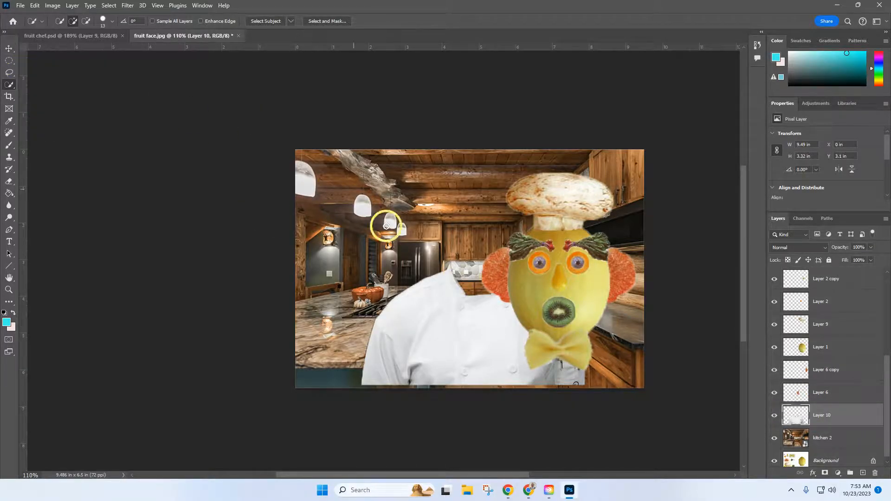
scroll(834, 445, "down", 1)
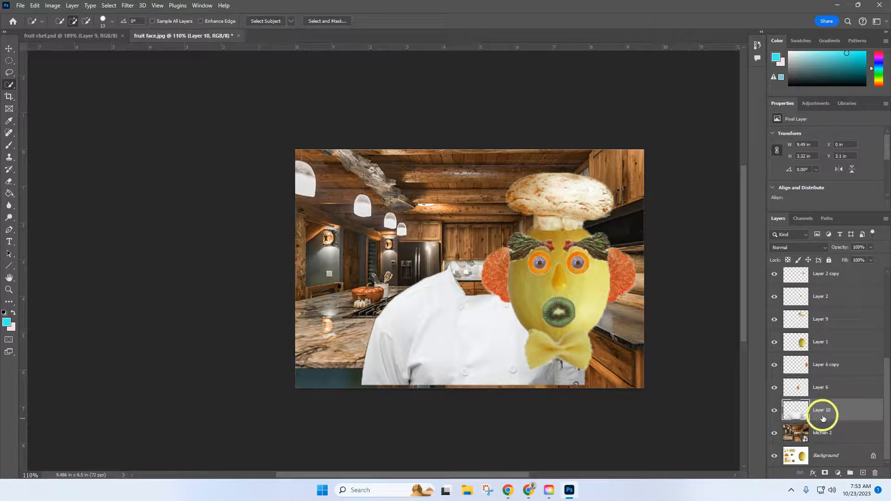
- Reposition the chef's coat under the fruit head so its collar sits behind the bow tie
left_click(5, 48)
left_click_drag(470, 330, 544, 385)
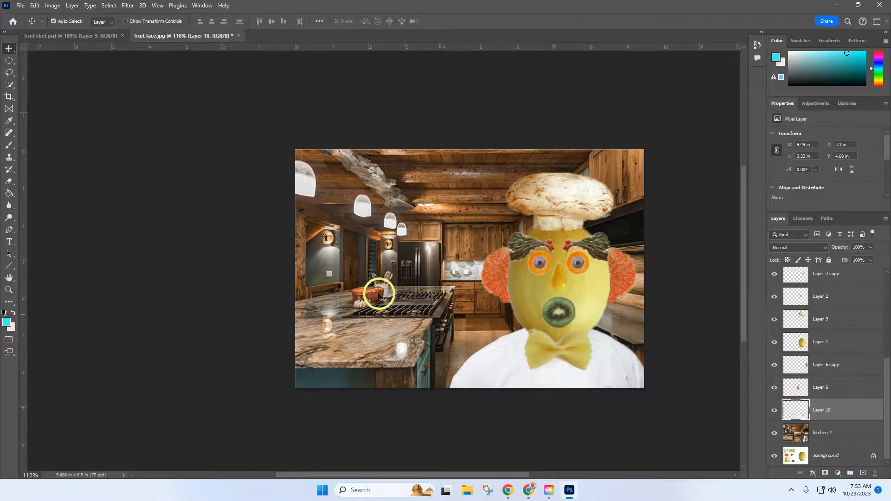
scroll(712, 332, "down", 2)
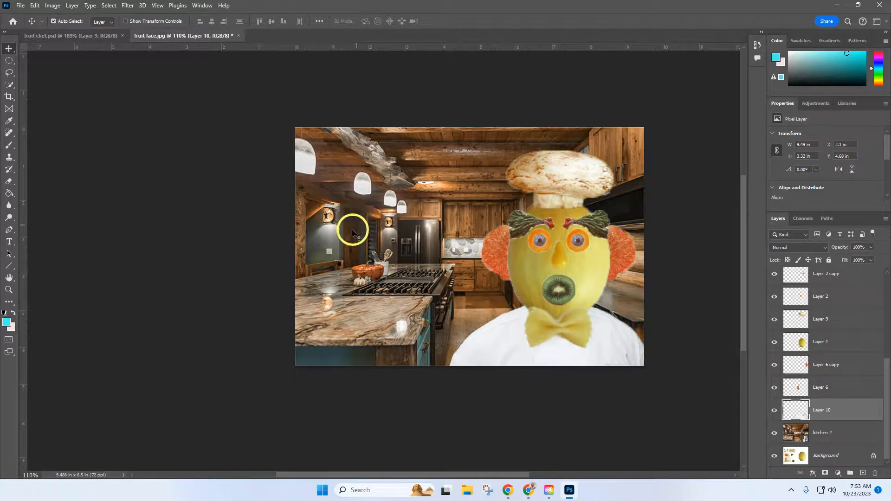
- Save the document in Downloads as a Photoshop file named "chef fruit" with Maximize Compatibility on
left_click(20, 5)
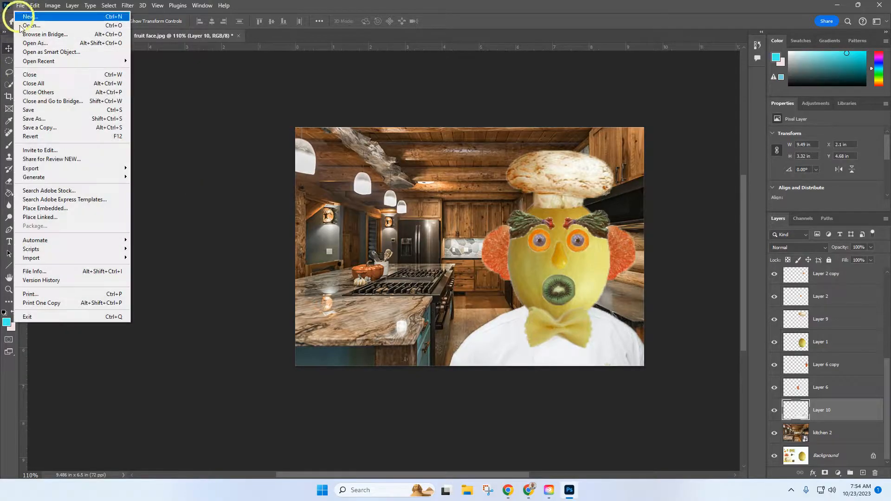
left_click(39, 119)
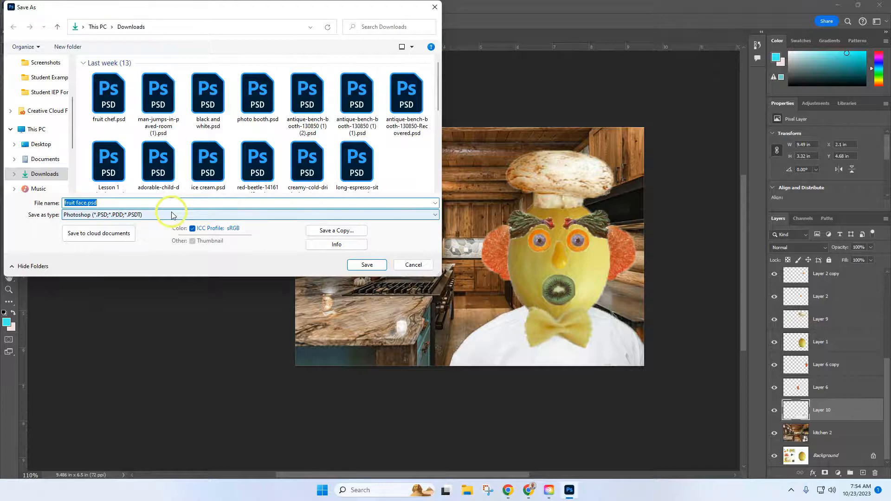
type("che")
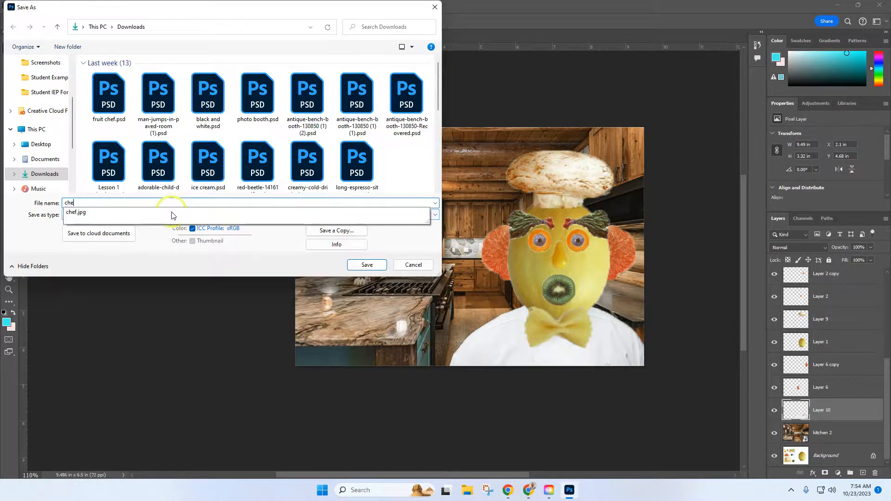
type("f fruit")
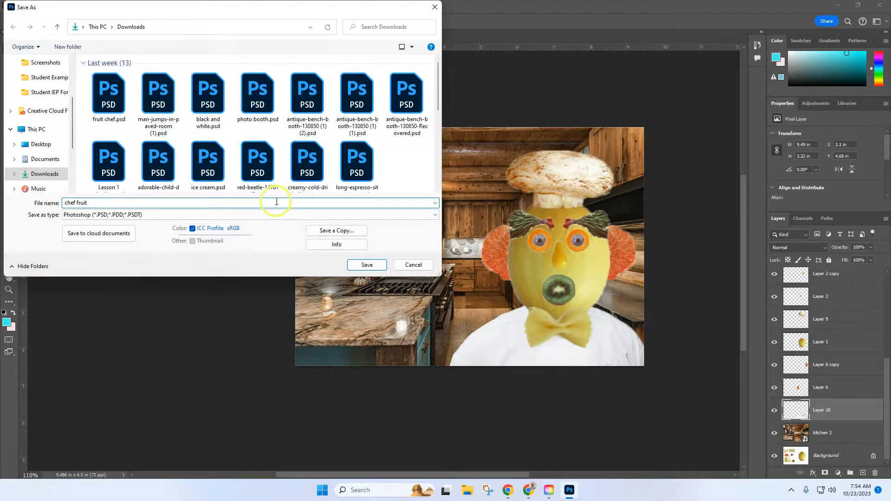
left_click(368, 265)
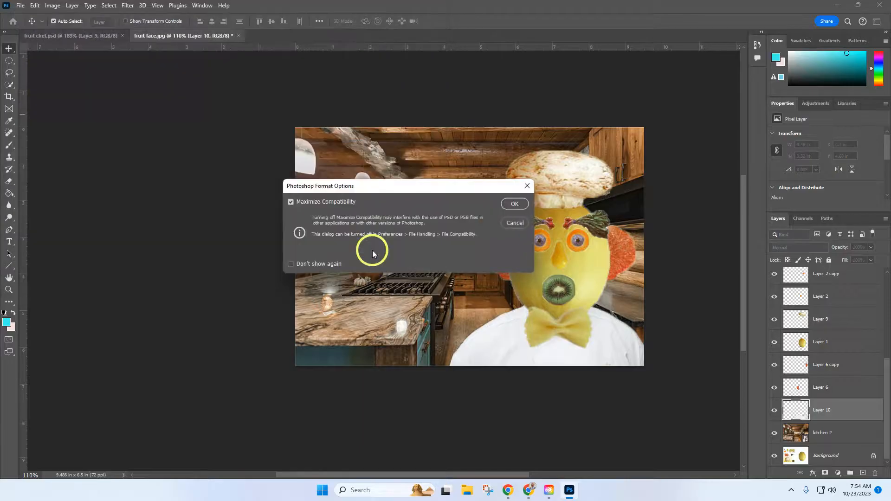
left_click(513, 204)
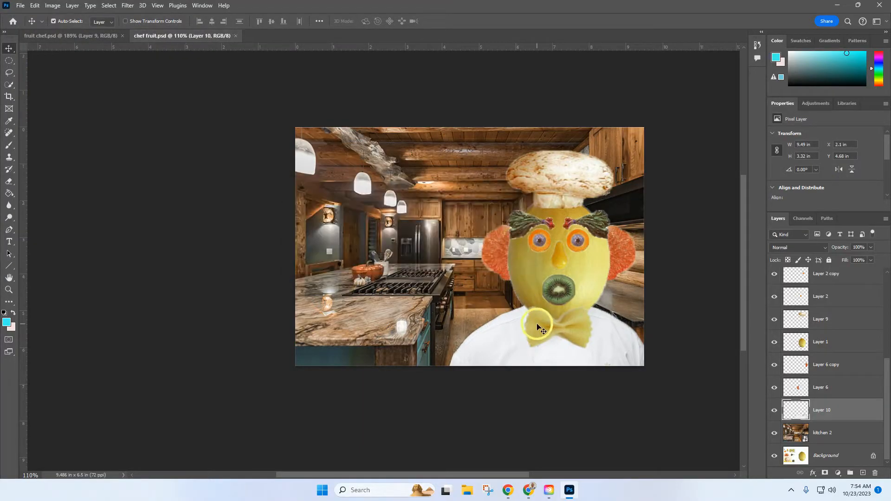
- Switch to Chrome, start the Fruit Face - Tutorial assignment, attach chef fruit.psd from Downloads and submit it
left_click(531, 495)
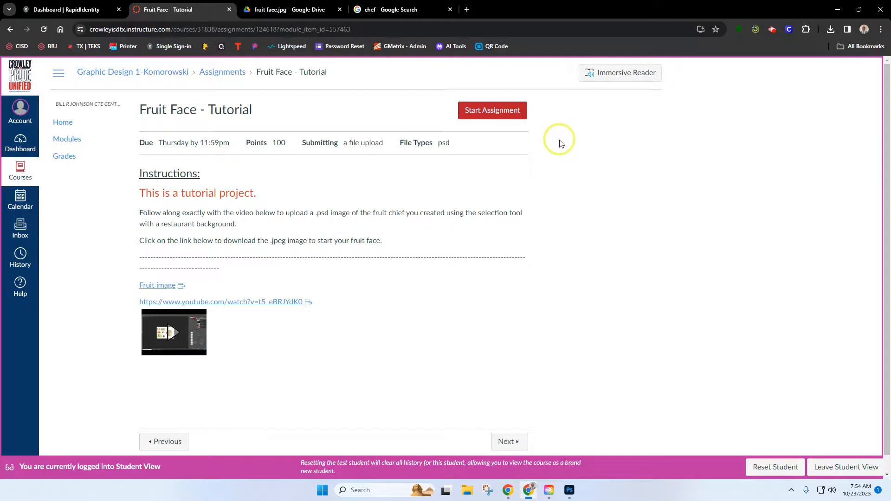
left_click(490, 114)
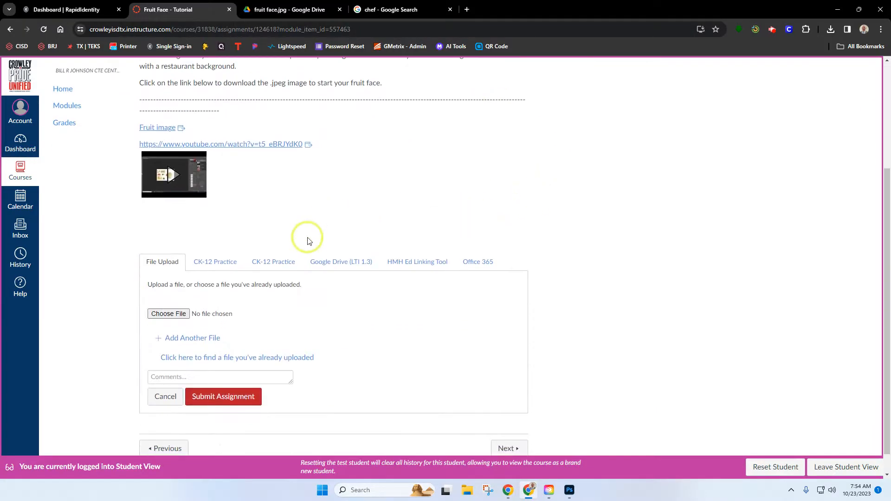
left_click(170, 318)
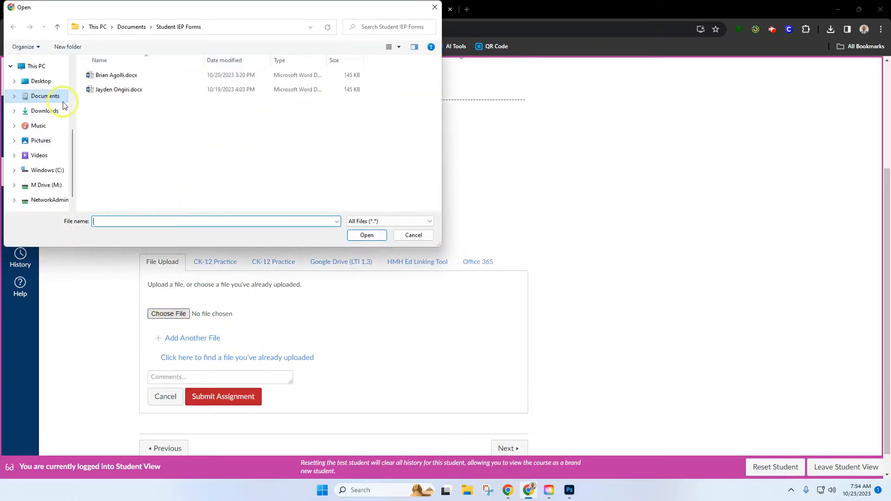
left_click(44, 111)
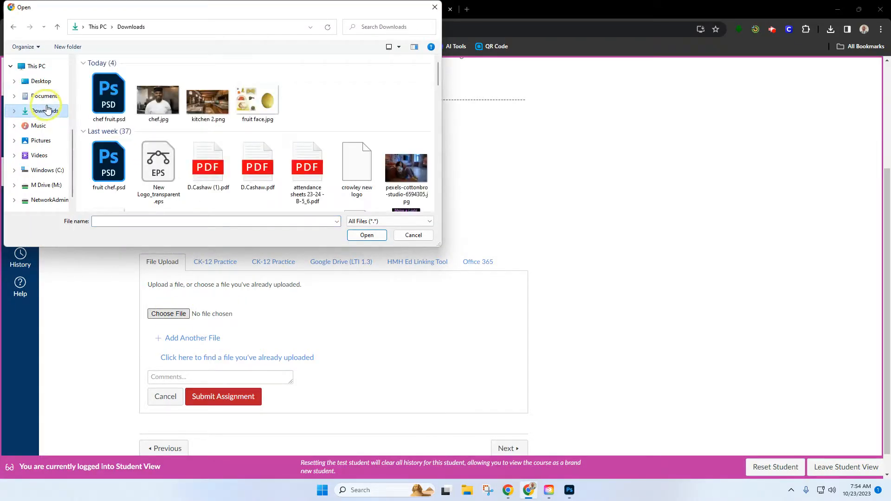
left_click(104, 109)
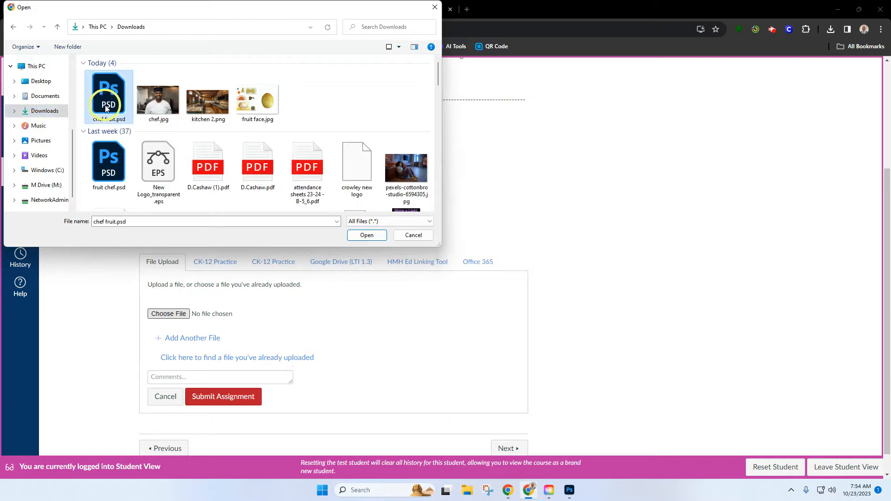
left_click(366, 235)
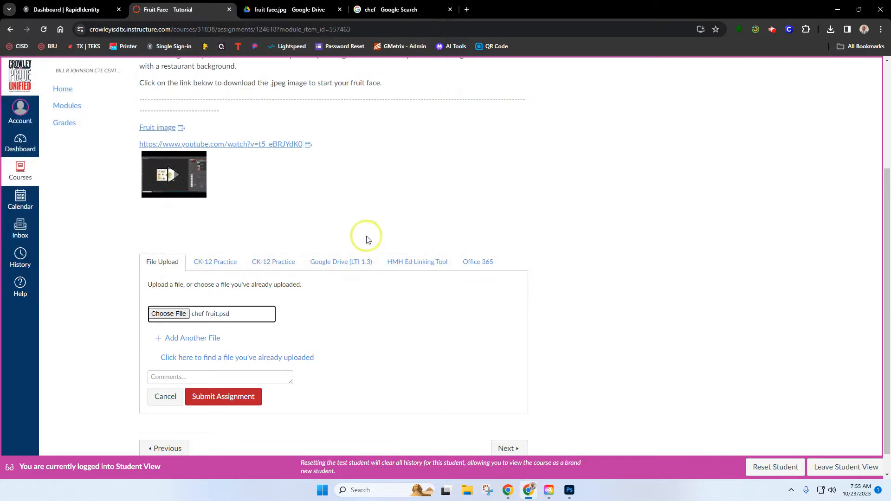
left_click(215, 407)
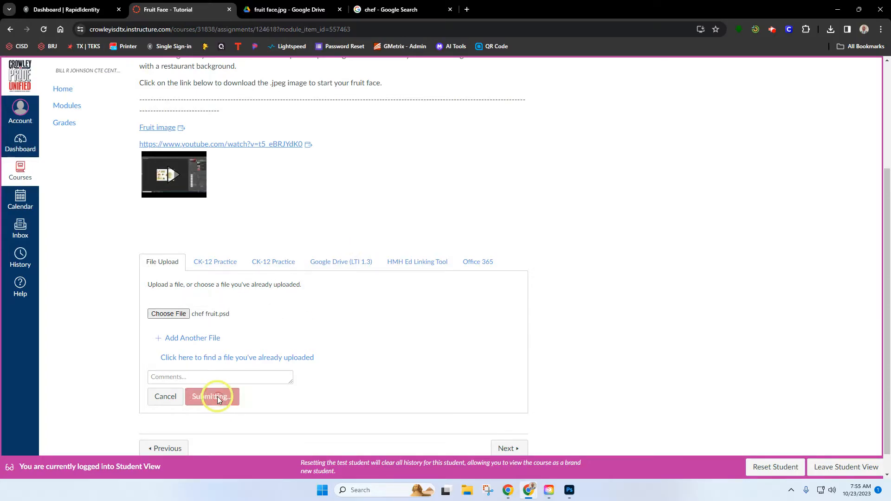